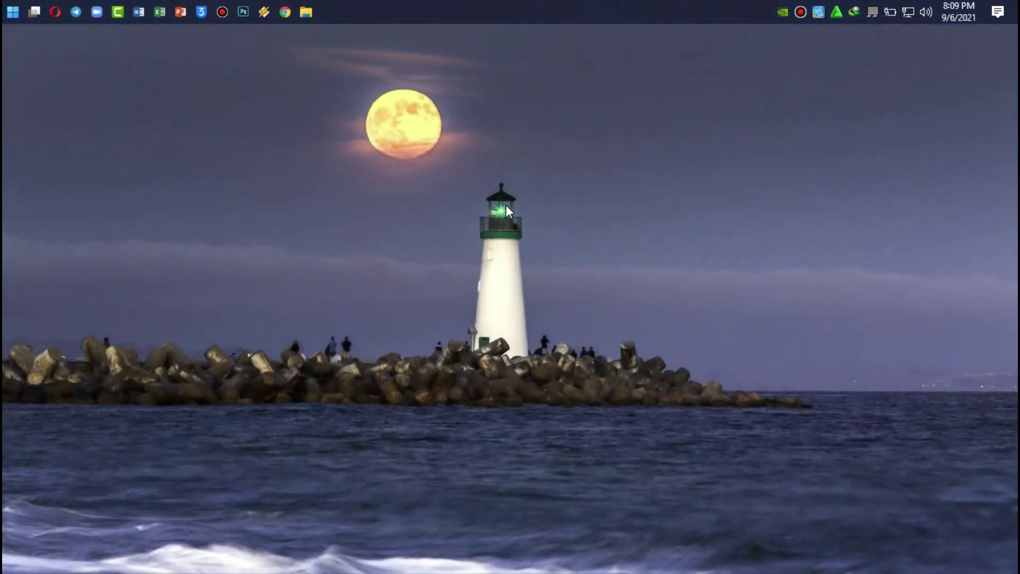
Open the TeamViewer 15.16.8.0 folder inside the Software folder on the Software (F:) drive.
click(304, 11)
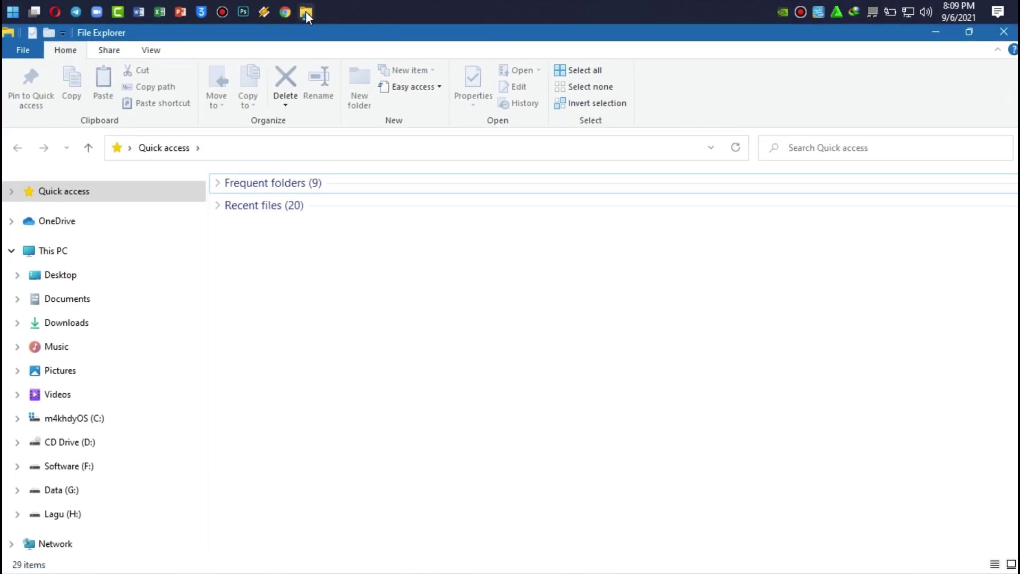
click(61, 467)
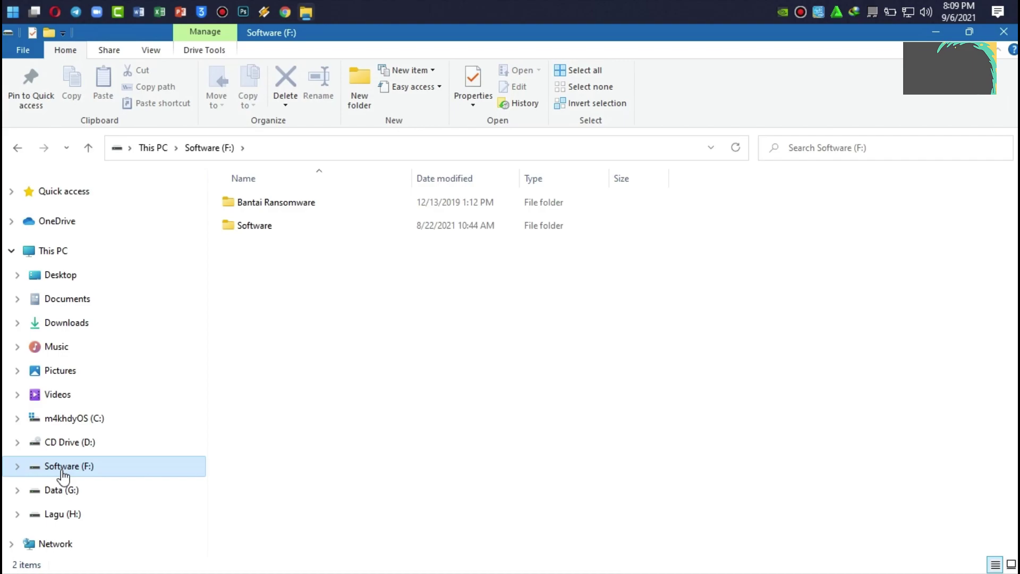
double_click(260, 226)
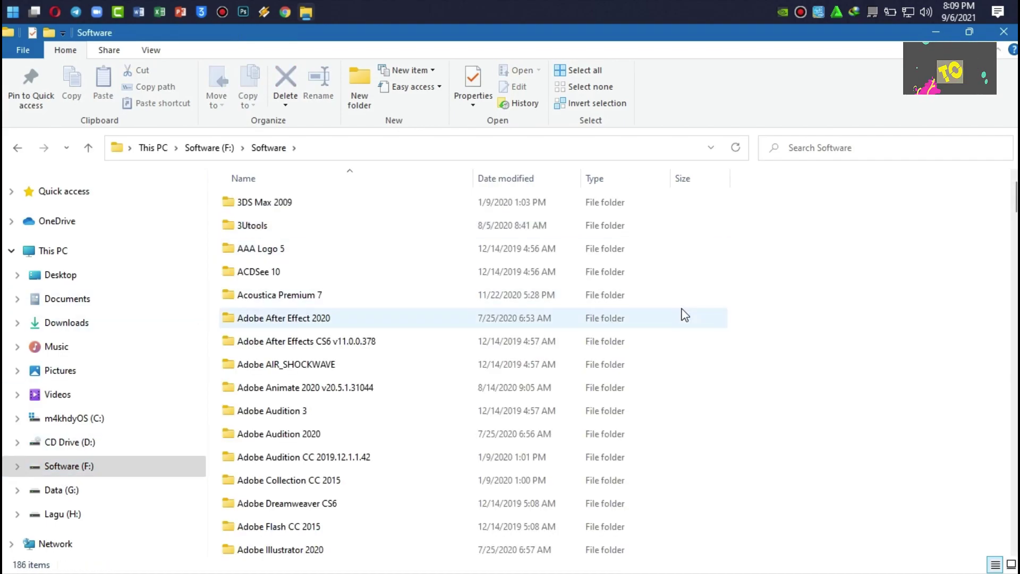
key(t)
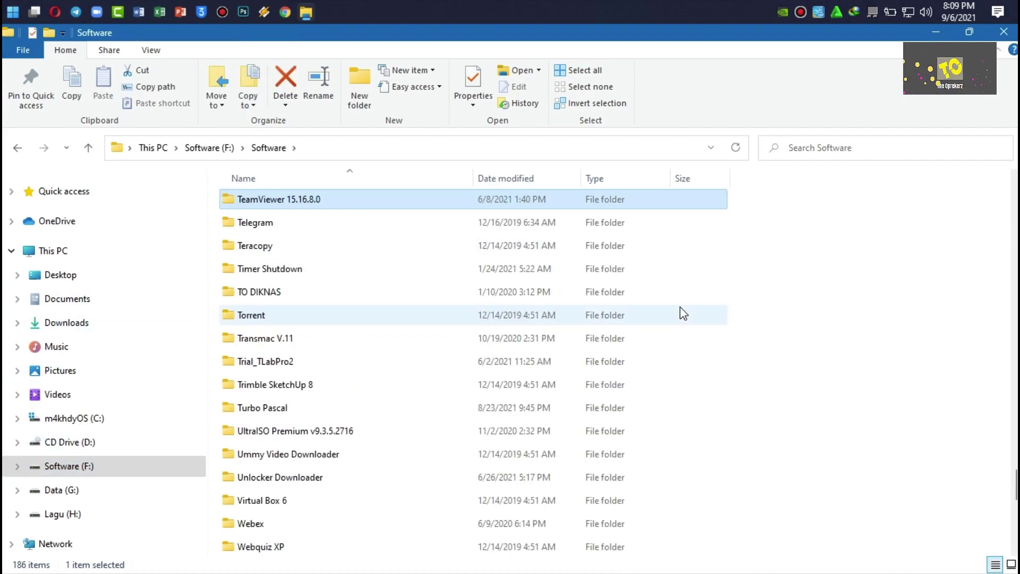
double_click(274, 202)
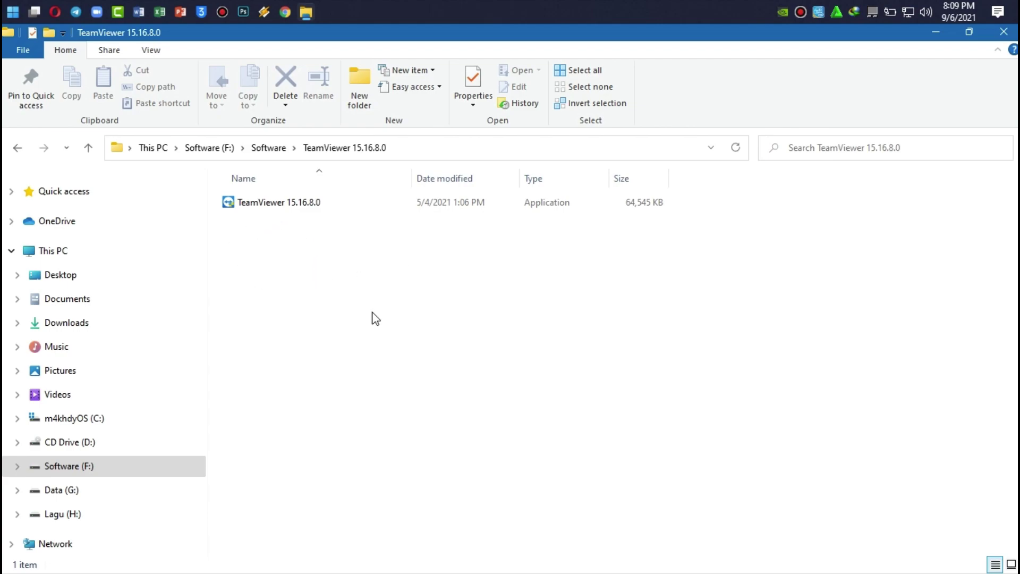
click(262, 207)
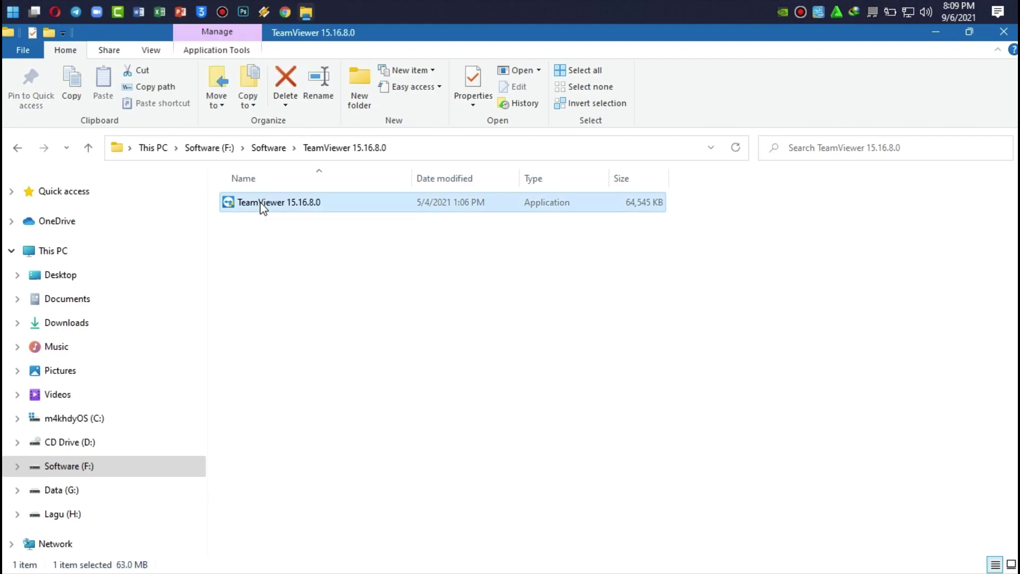
right_click(262, 208)
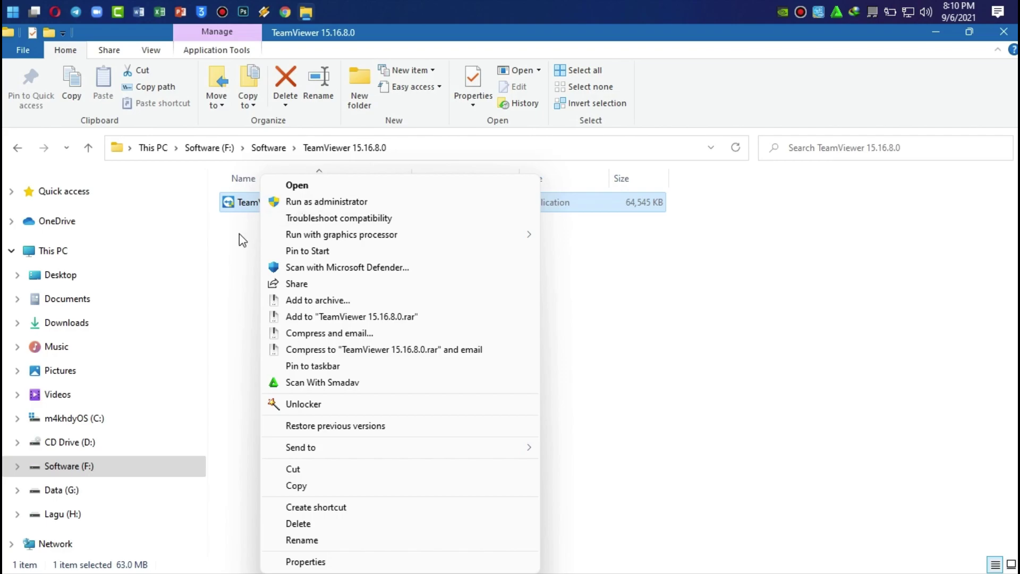
click(237, 254)
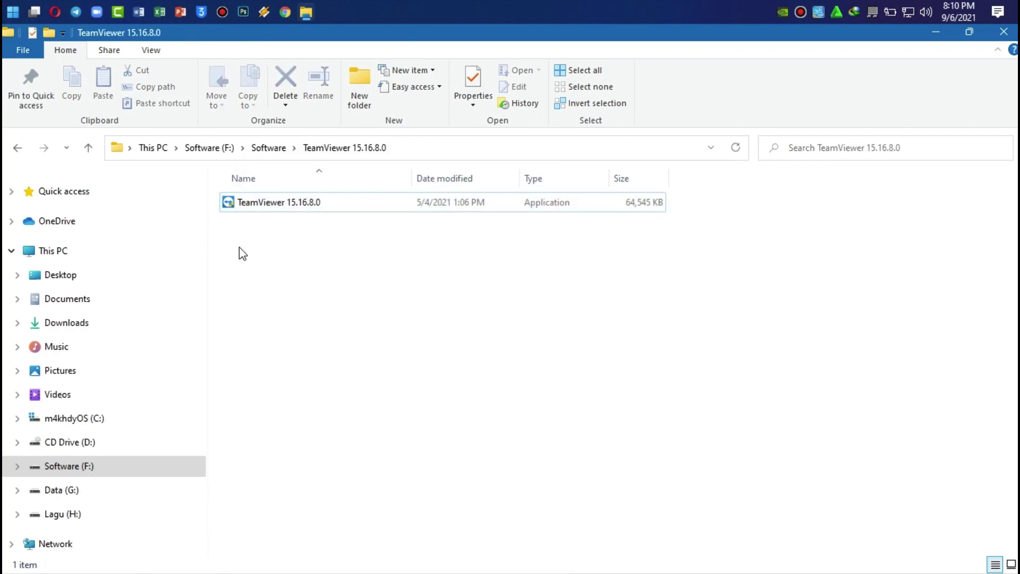
Launch the TeamViewer 15.16.8.0 installer, minimize the file window behind it and reposition the setup window.
double_click(309, 208)
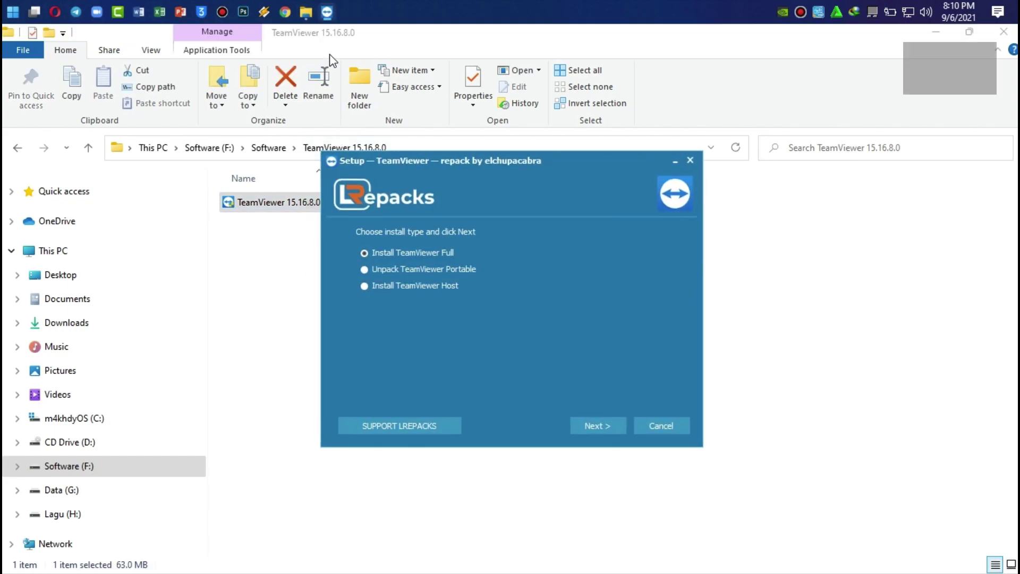
click(937, 35)
drag(546, 165, 420, 136)
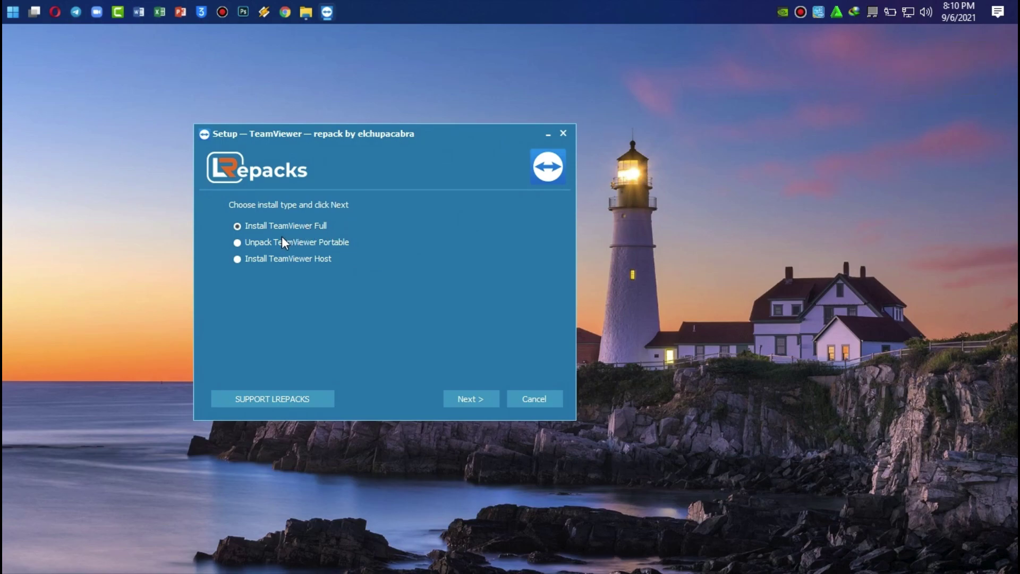
Choose the full TeamViewer installation, continue past the appeal and accept the folder C:\Program Files (x86)\TeamViewer.
click(476, 400)
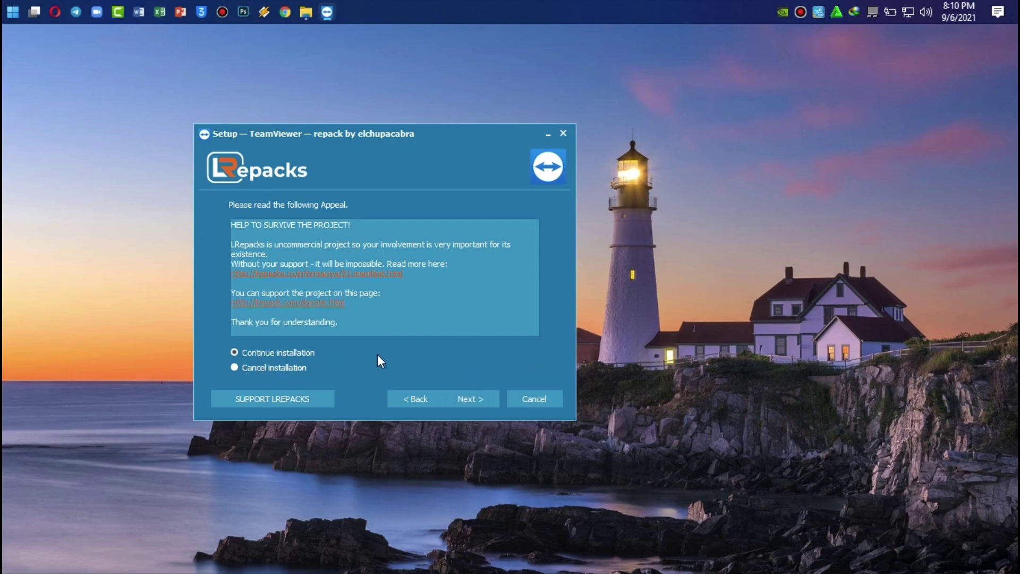
click(474, 399)
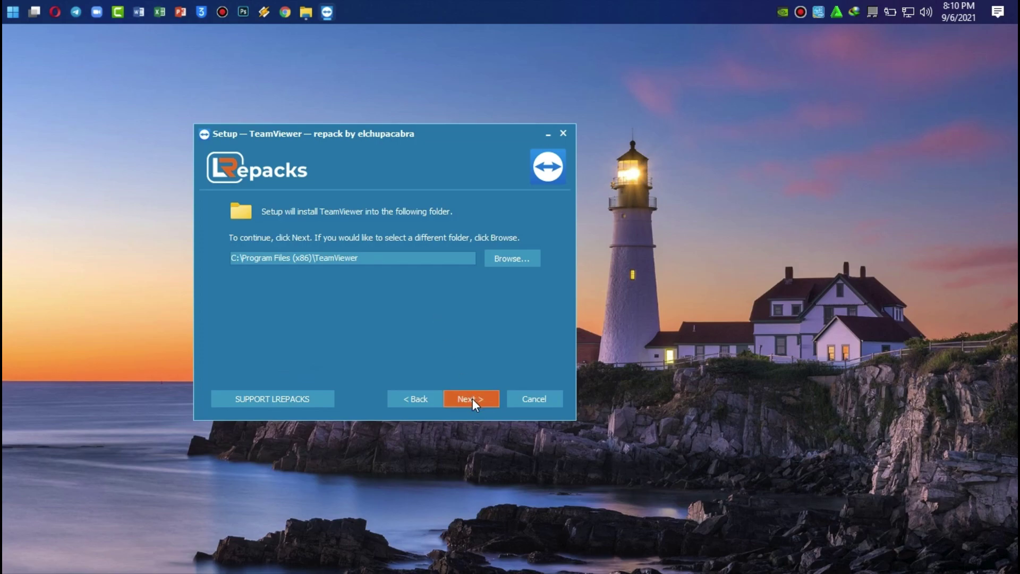
click(473, 398)
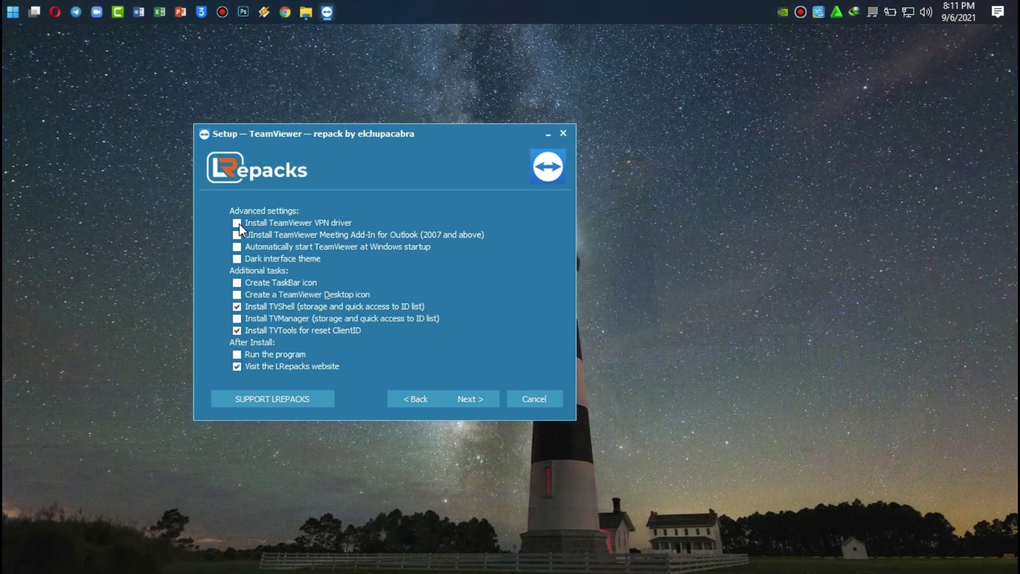
Enable the VPN driver, Outlook Meeting Add-In and running the program after install, disable visiting the LRepacks website, and proceed with setup.
click(237, 223)
click(236, 235)
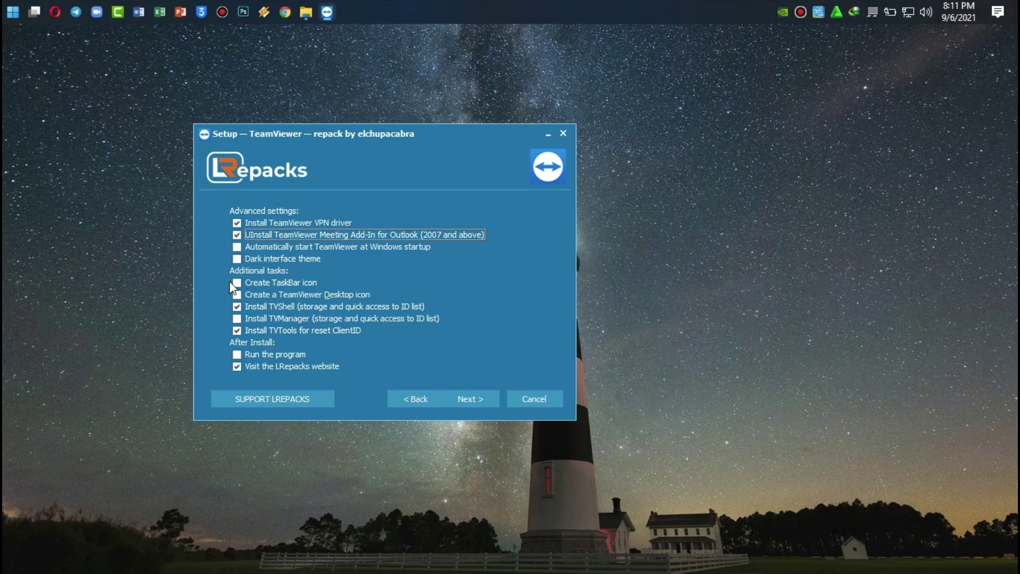
click(237, 367)
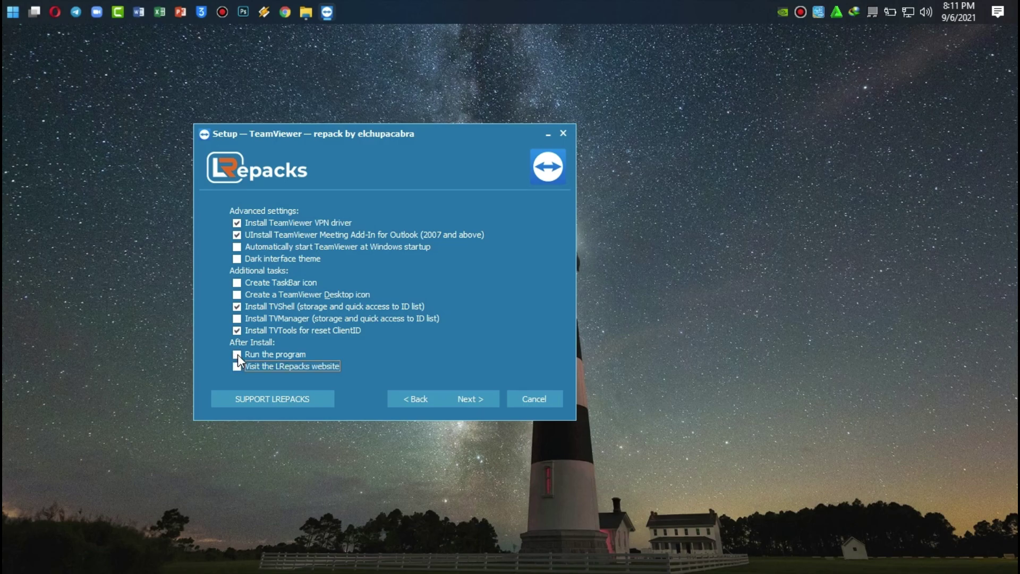
click(238, 355)
click(476, 400)
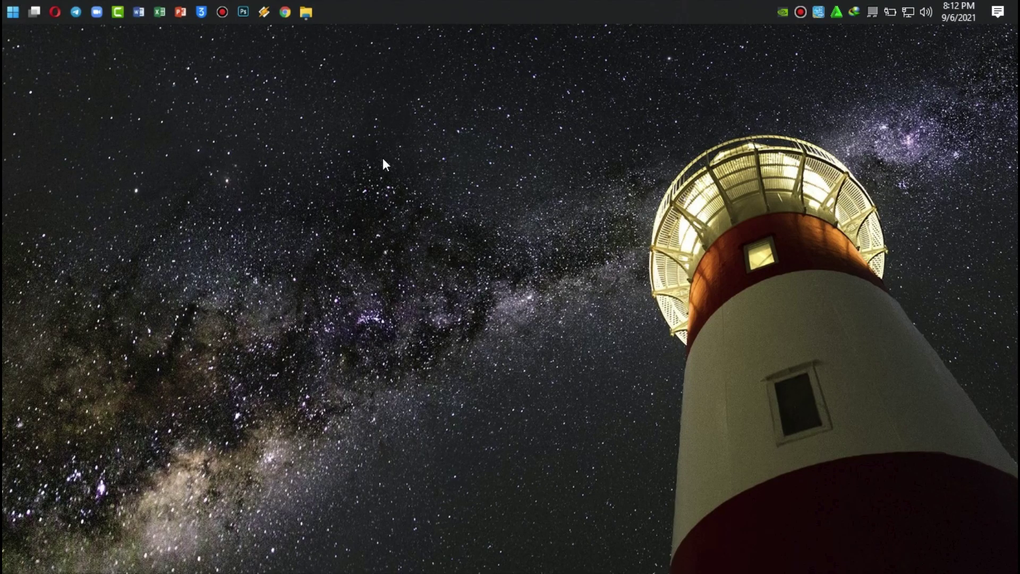
Search the system for "team", launch TeamViewer to check that it runs, and close its window.
click(13, 11)
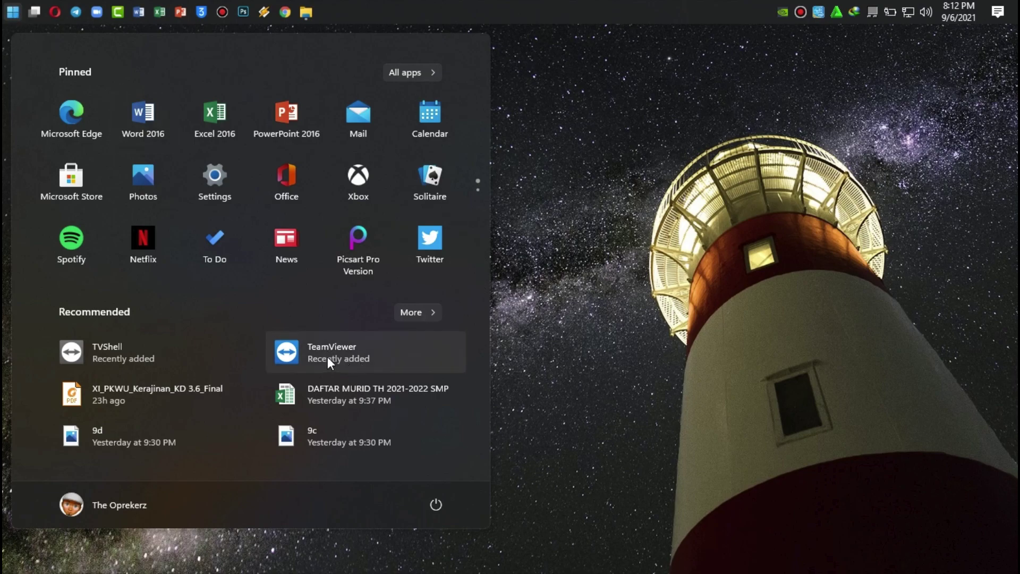
text(t)
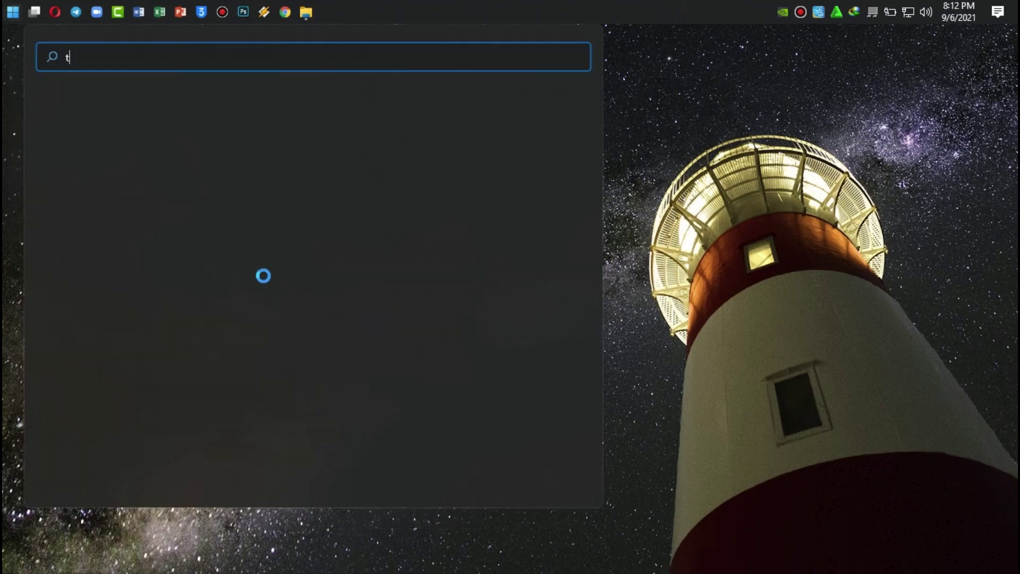
text(eam)
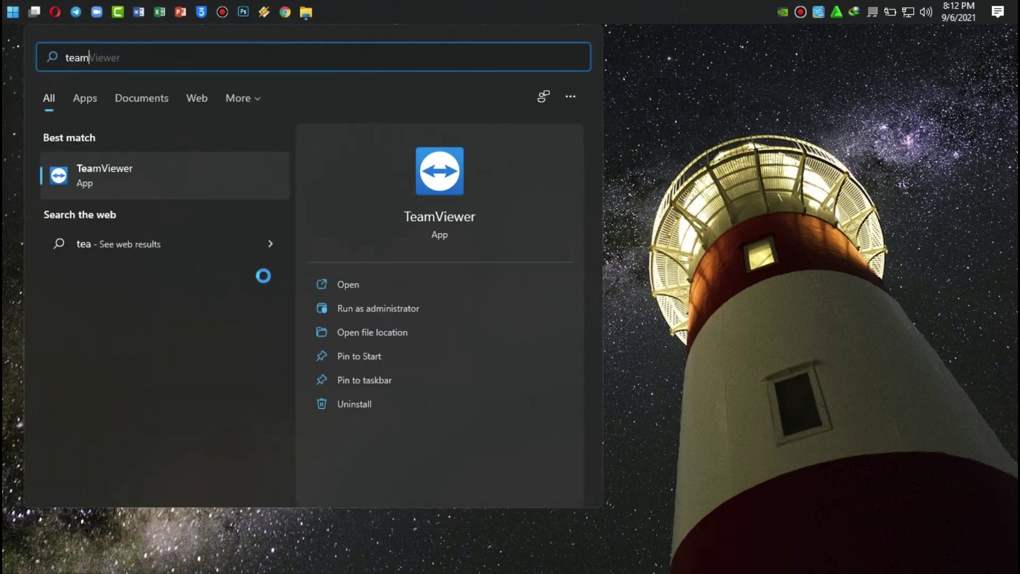
click(128, 175)
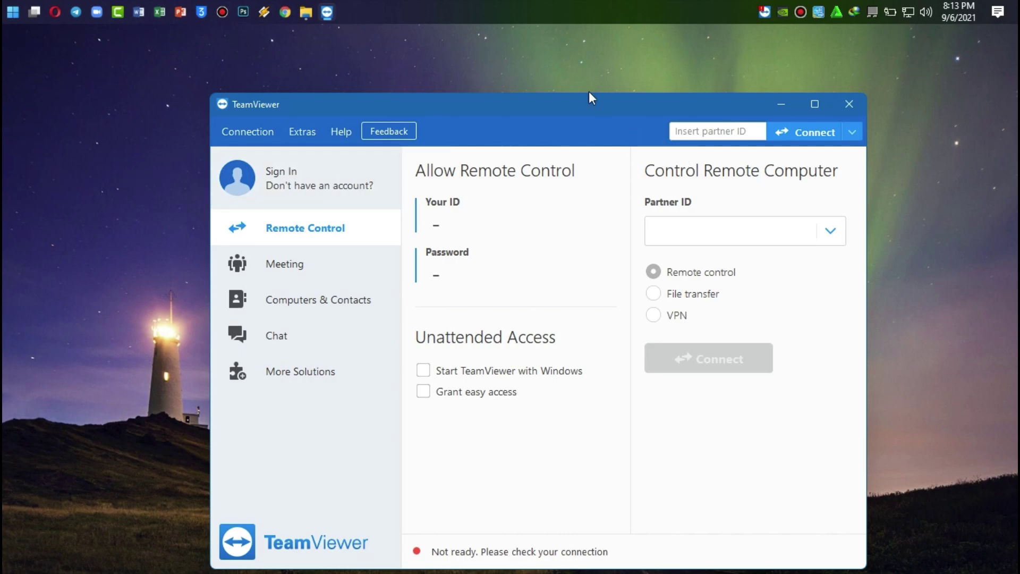
drag(589, 100, 514, 62)
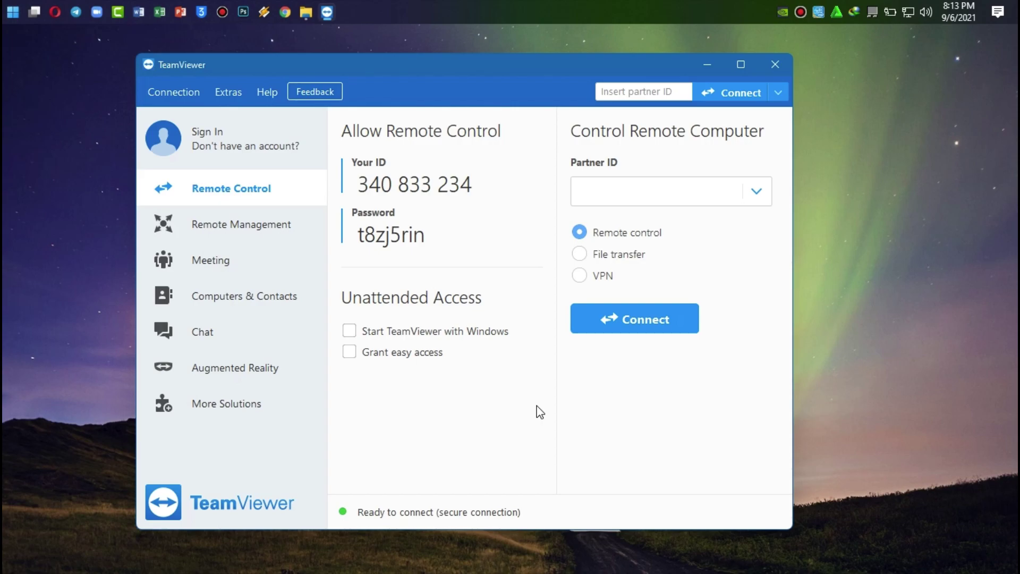
click(780, 67)
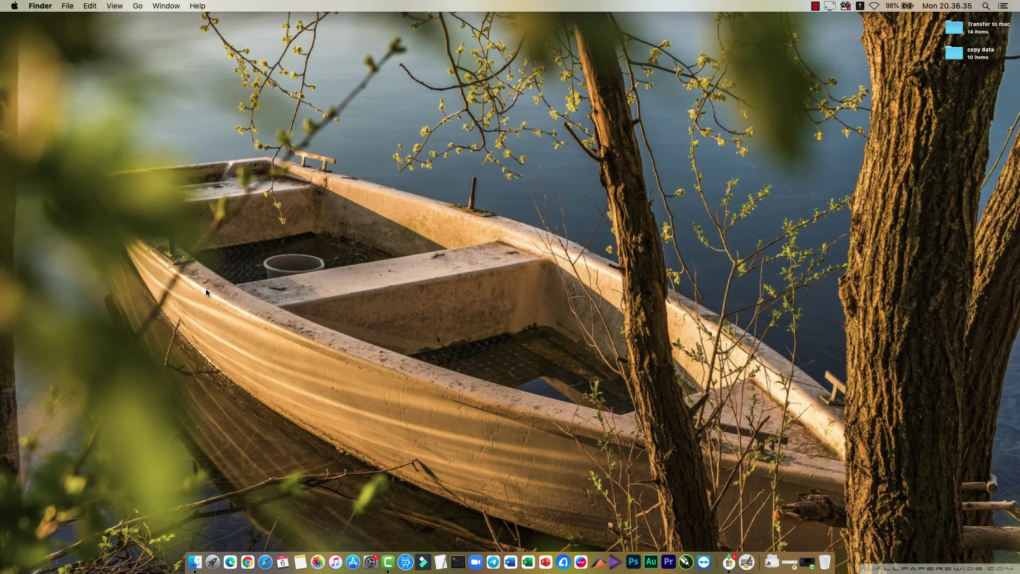
On the Mac, open an enlarged Finder window and go to the Alfred 4 folder in the Software location.
click(197, 562)
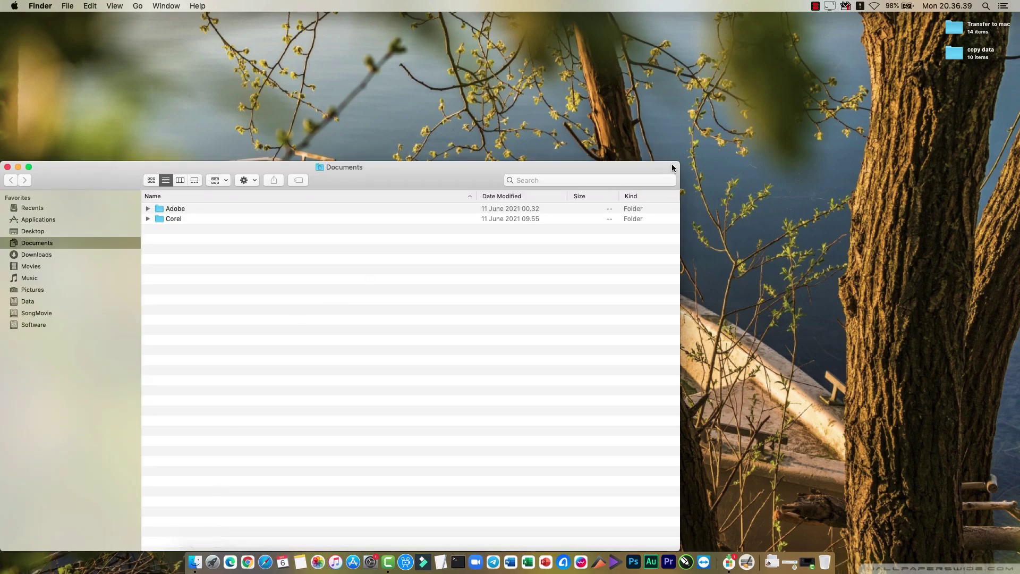
drag(678, 163, 1019, 30)
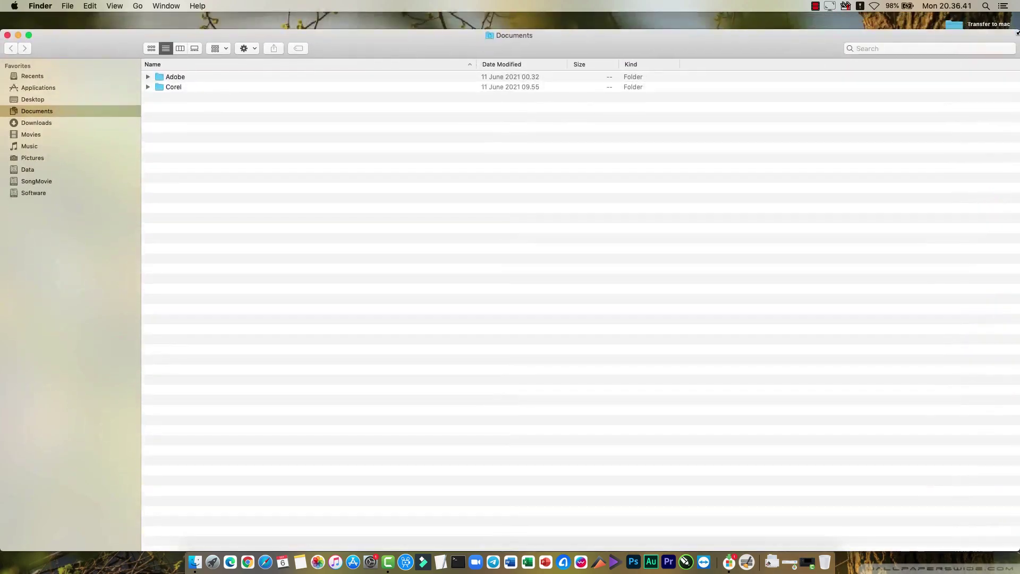
drag(648, 46, 655, 35)
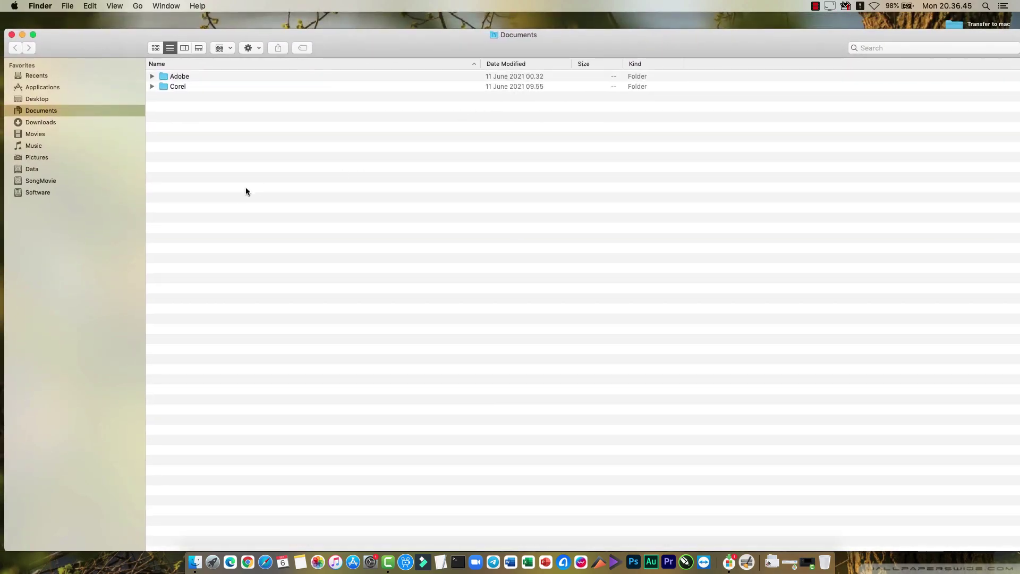
click(43, 192)
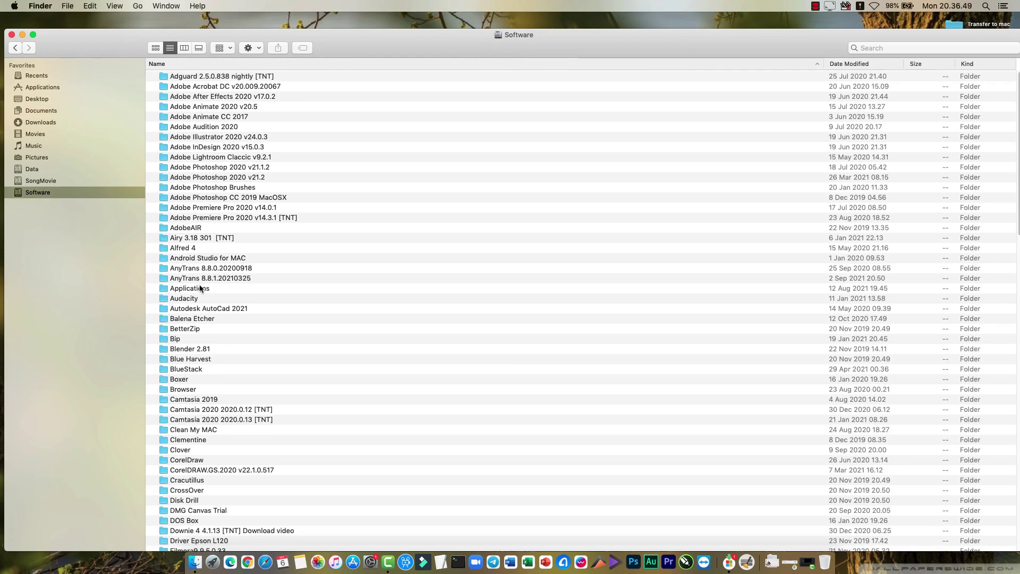
double_click(192, 249)
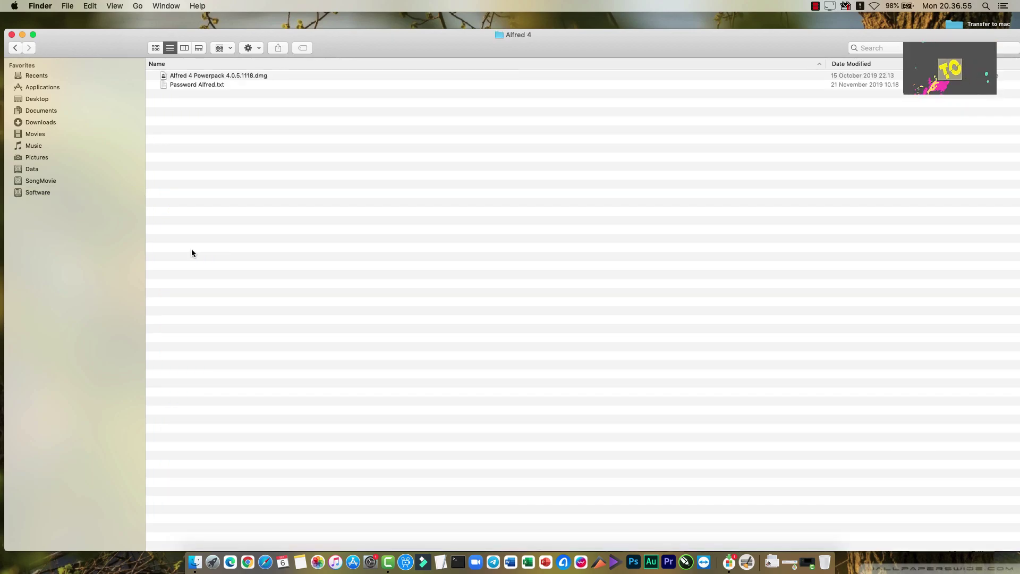
Copy the disk image password from Password Alfred.txt and close the text file.
double_click(198, 84)
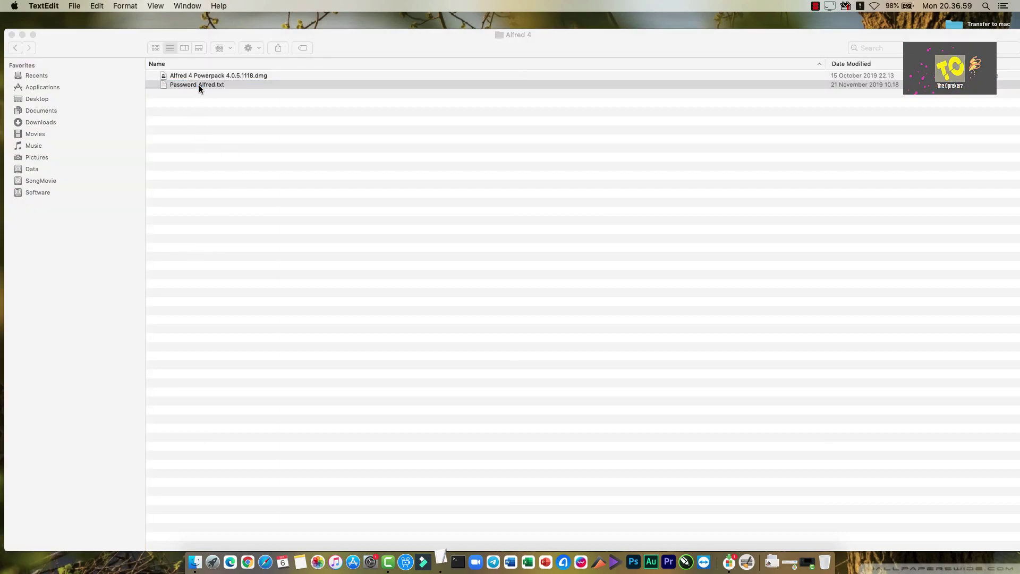
drag(220, 70, 115, 70)
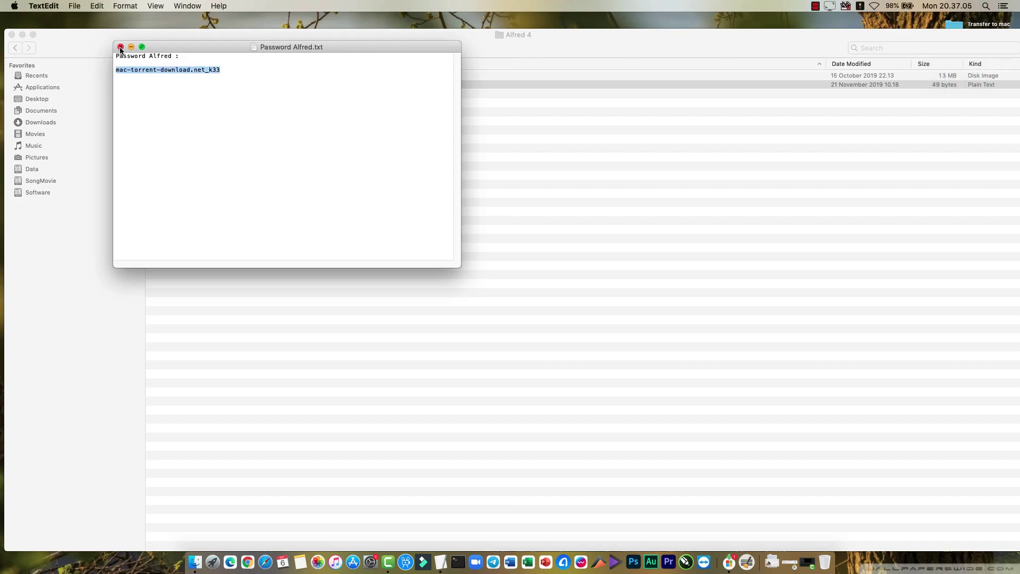
click(120, 47)
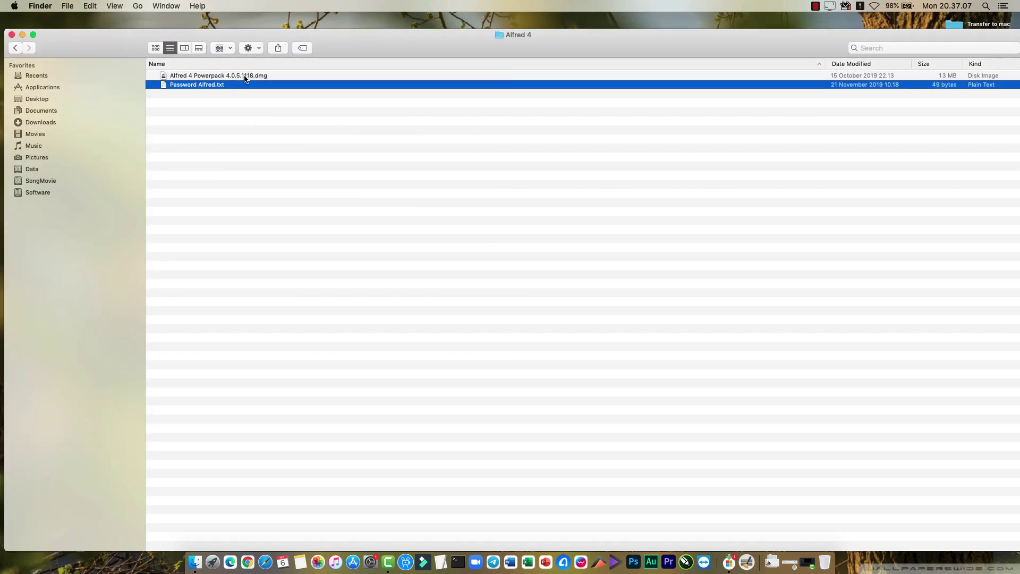
Mount the Alfred 4 Powerpack 4.0.5.1118.dmg disk image by pasting its password into the password prompt.
click(245, 77)
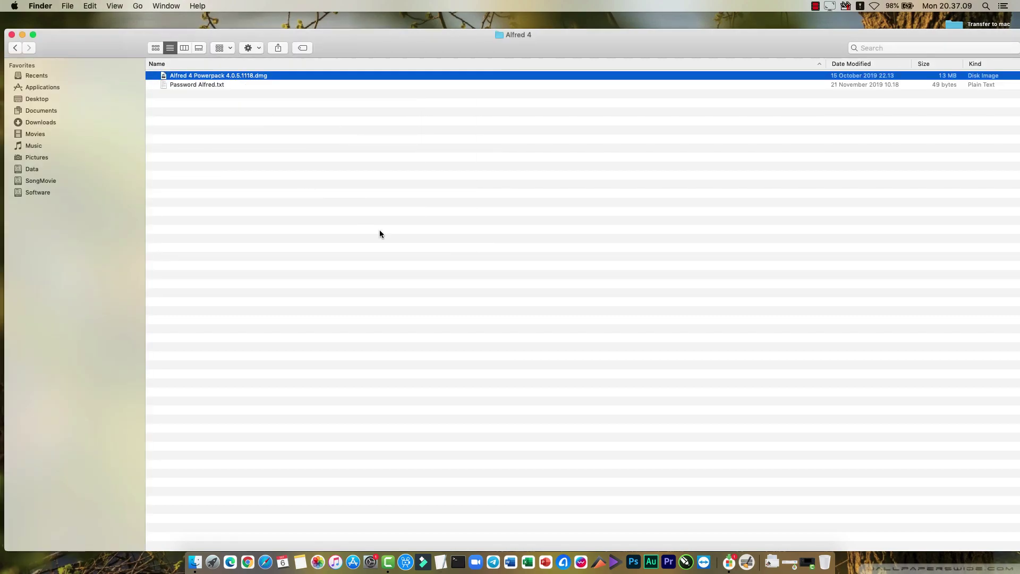
click(345, 153)
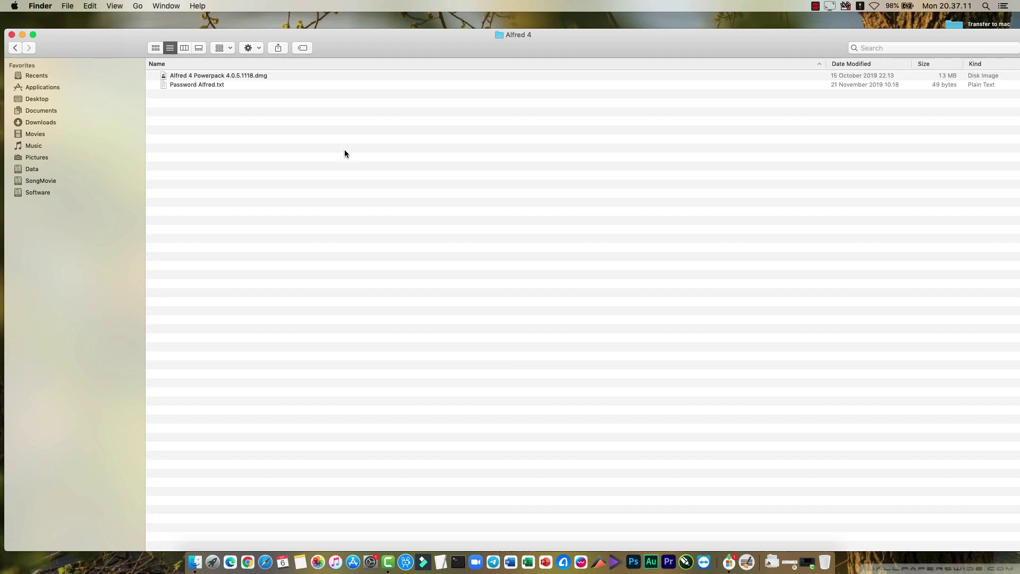
click(261, 77)
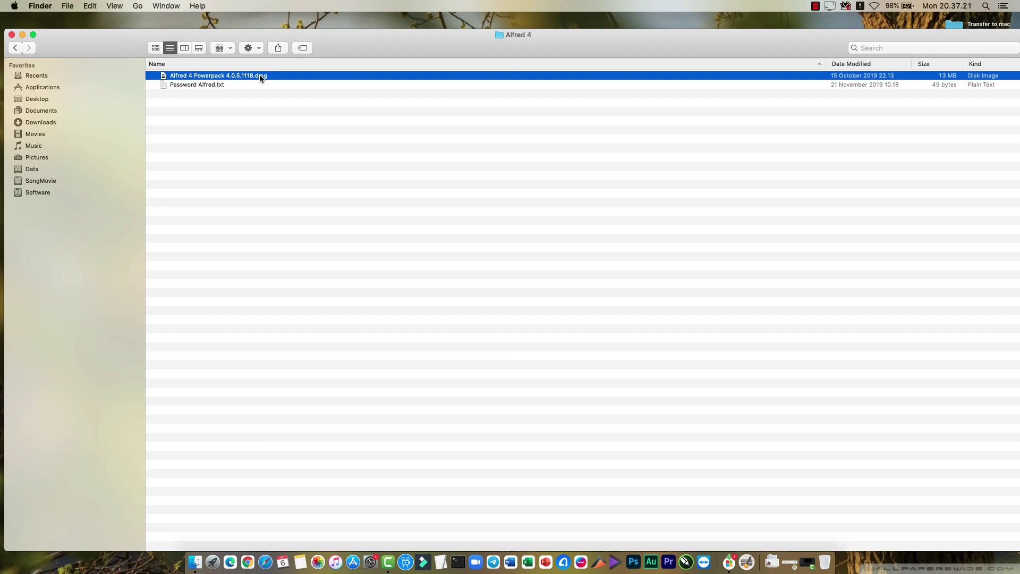
double_click(259, 76)
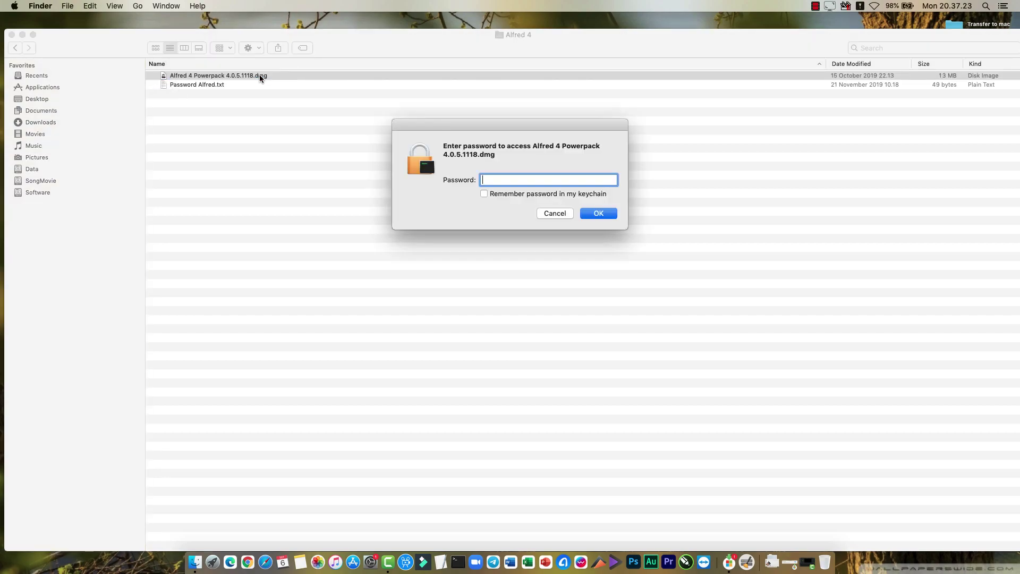
key(super+v)
click(599, 214)
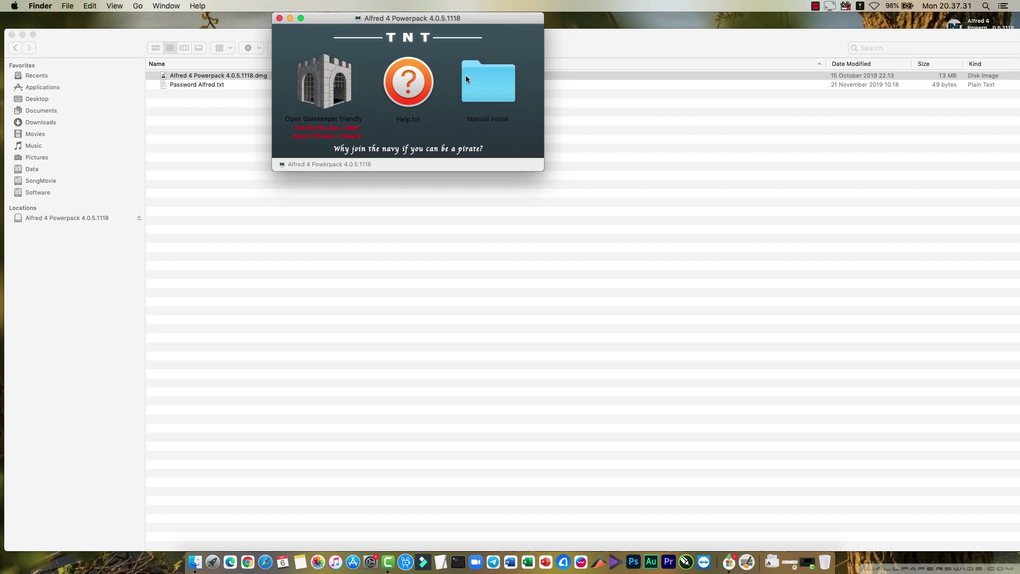
Open the Manual install folder of the mounted volume and mount the Alfred 4 Powerpack disk image inside it.
drag(449, 17, 399, 120)
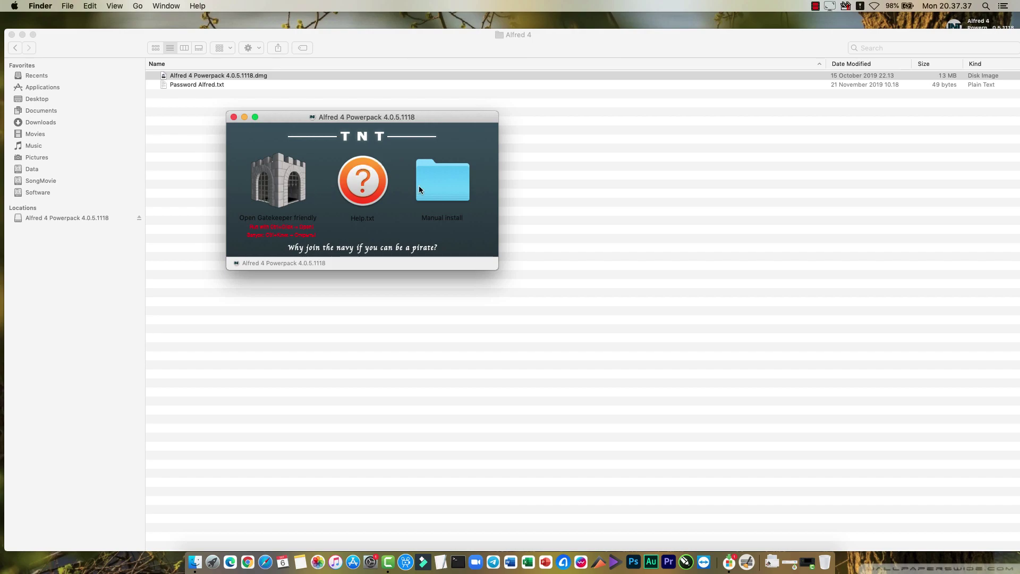
click(444, 190)
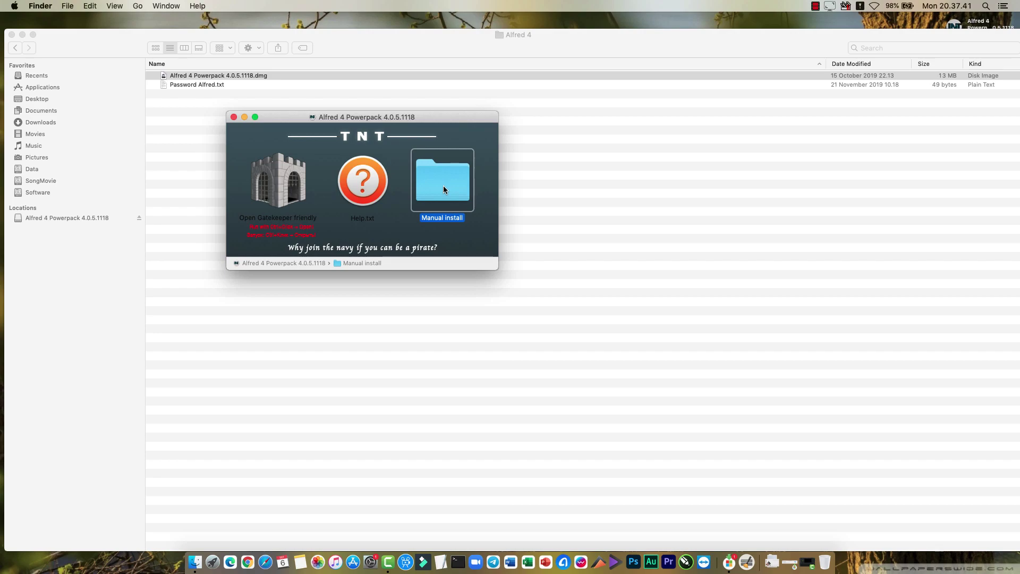
double_click(443, 187)
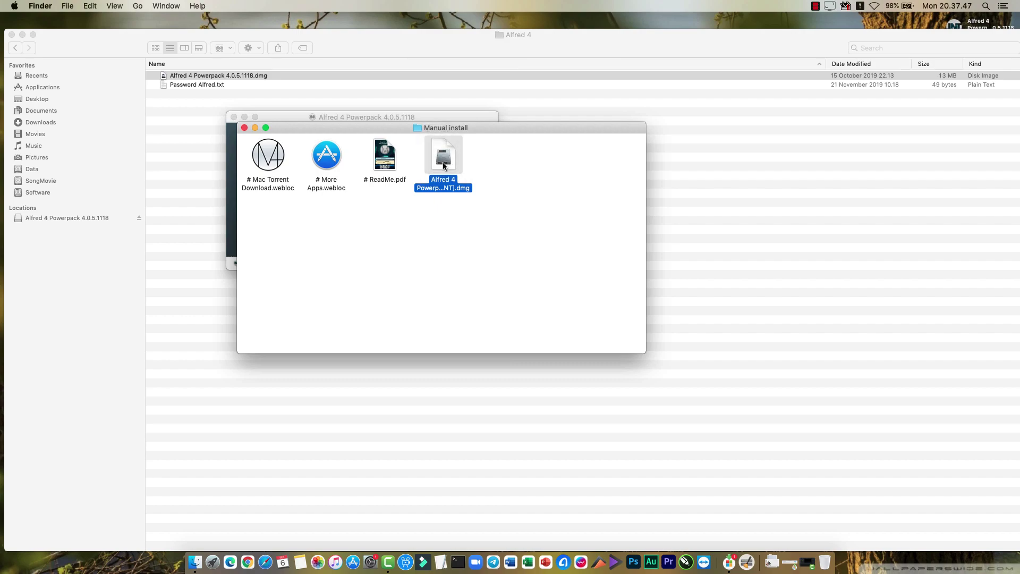
double_click(443, 159)
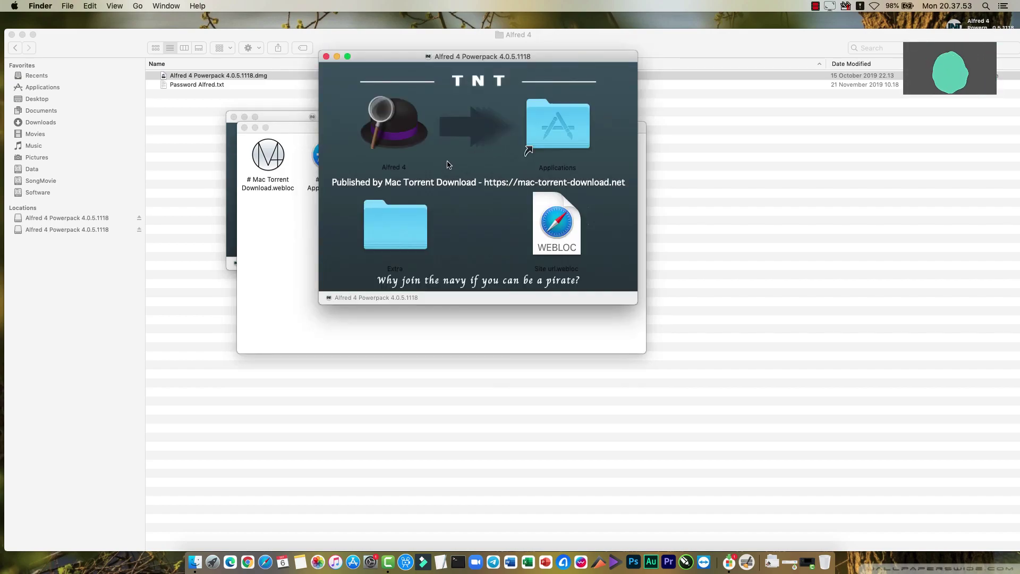
Copy Alfred 4 from the disk image into the Applications folder and close the disk image window.
drag(477, 59, 432, 119)
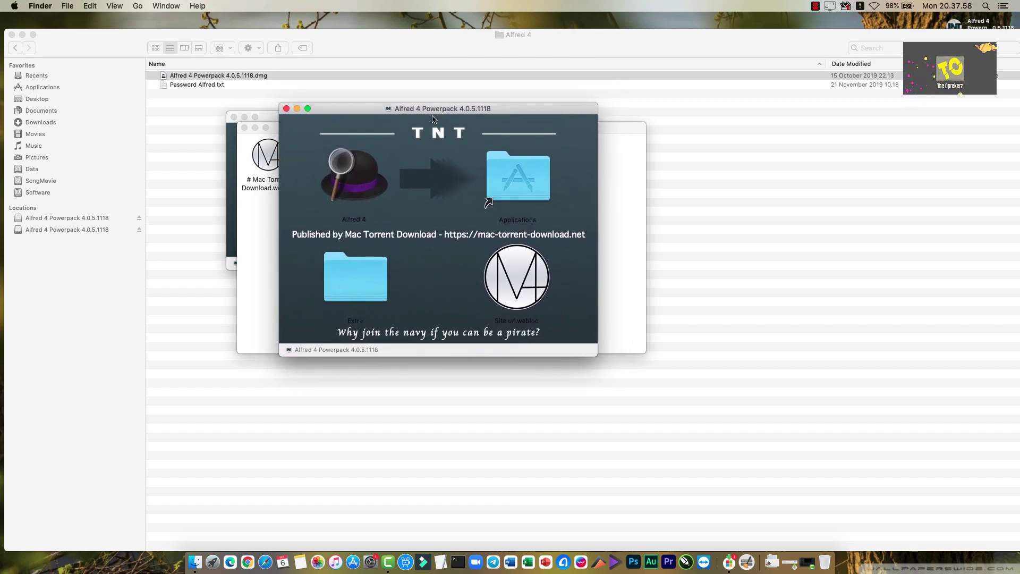
click(359, 182)
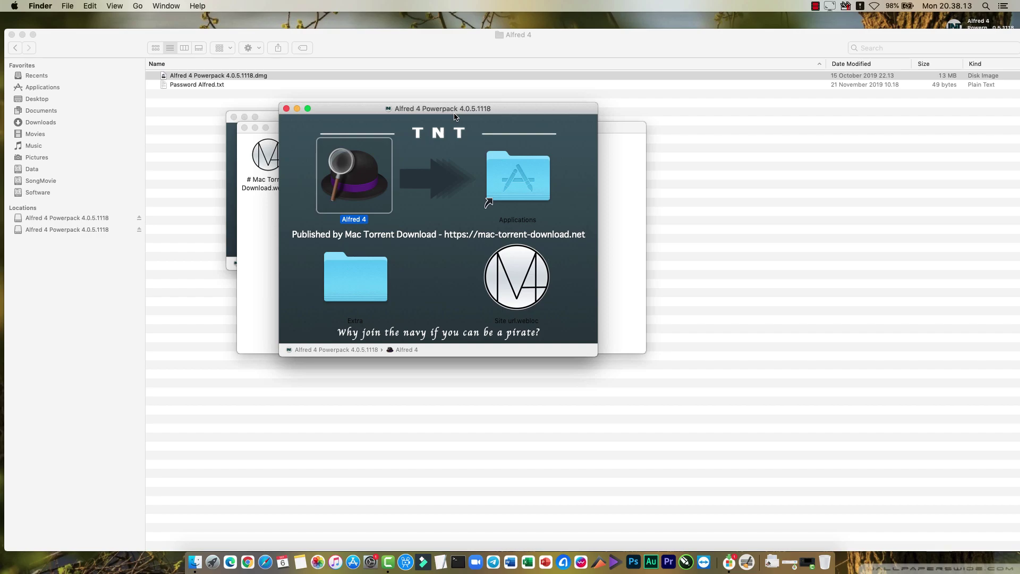
drag(455, 112, 463, 111)
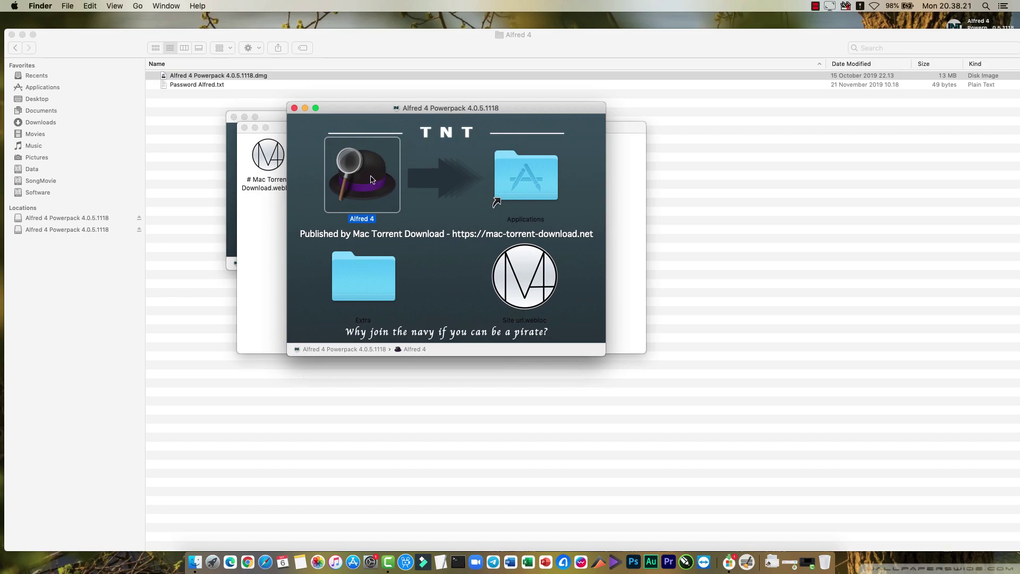
drag(372, 180, 529, 187)
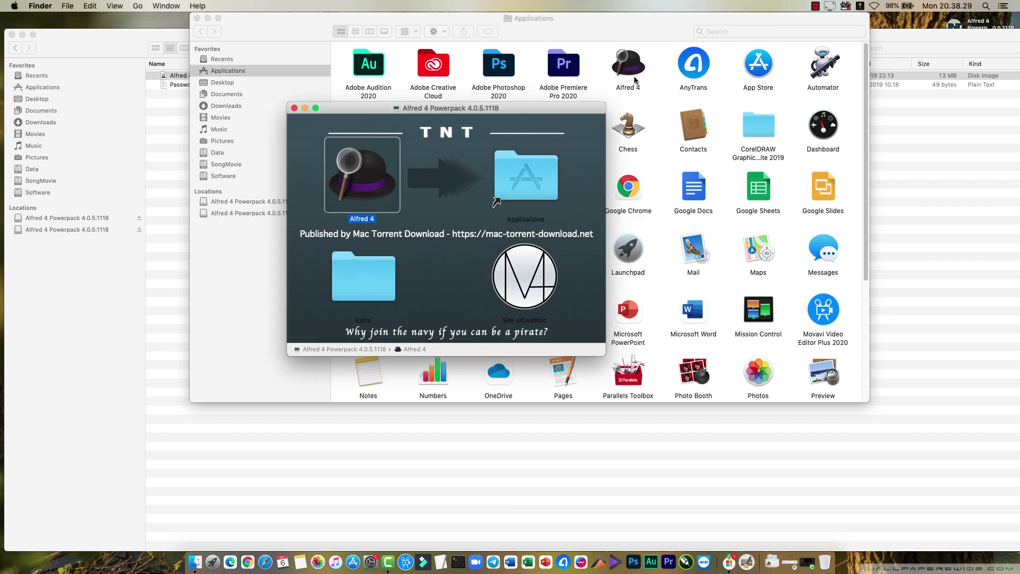
click(294, 108)
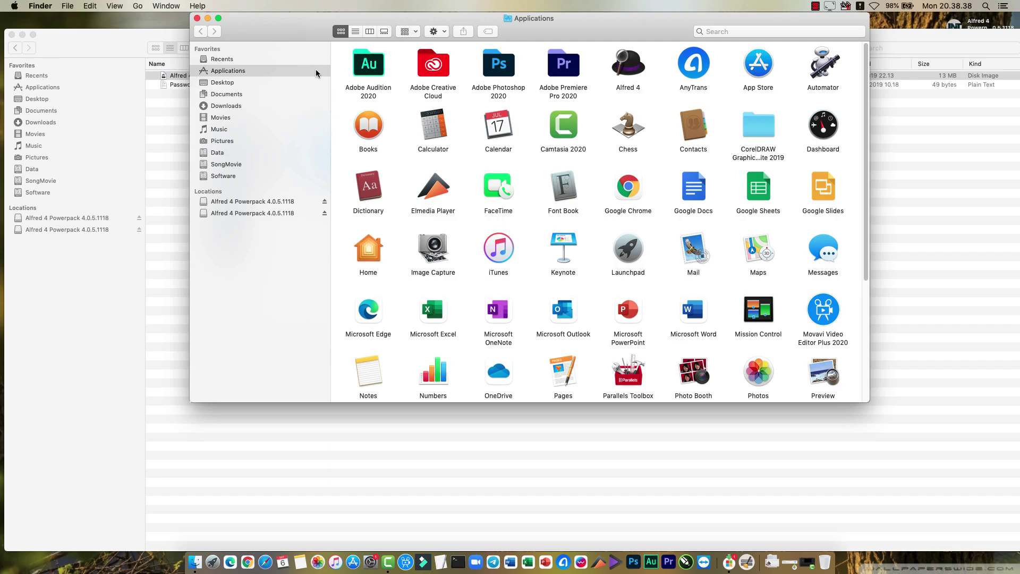
Bring up the first Alfred 4 Powerpack volume window, run Open Gatekeeper friendly and agree to its terms in the terminal.
key(ctrl+Up)
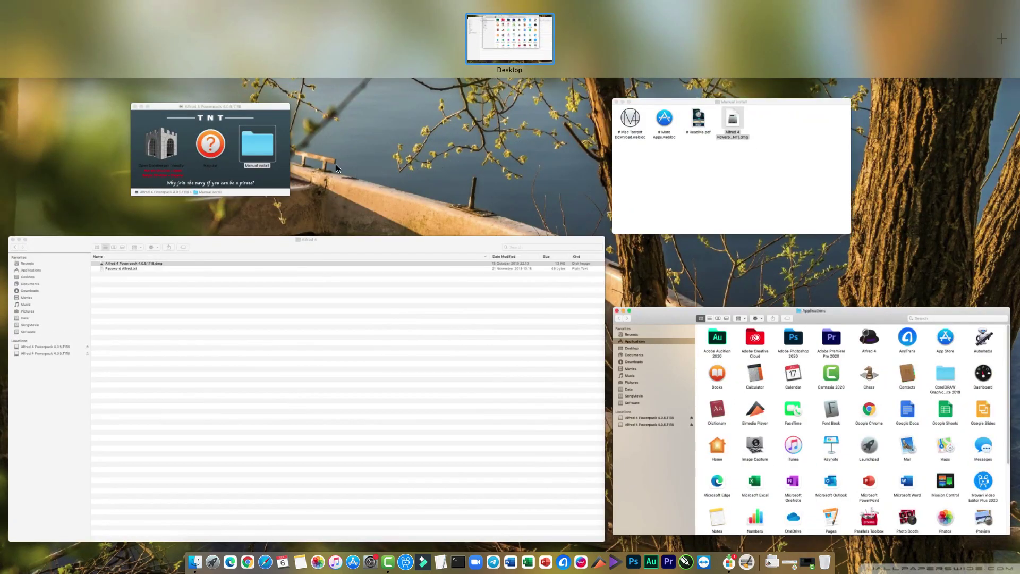
click(276, 182)
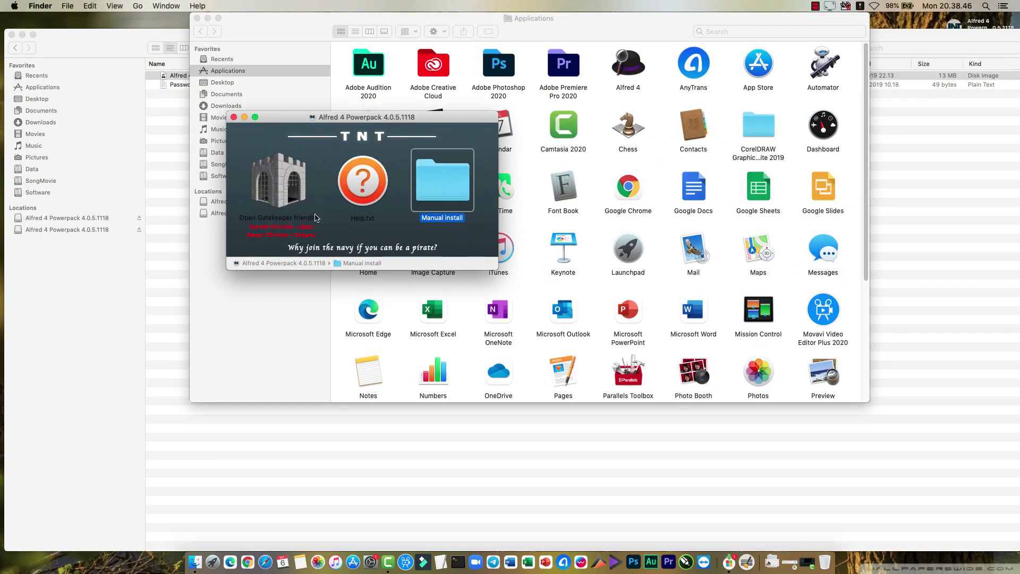
drag(333, 121, 340, 119)
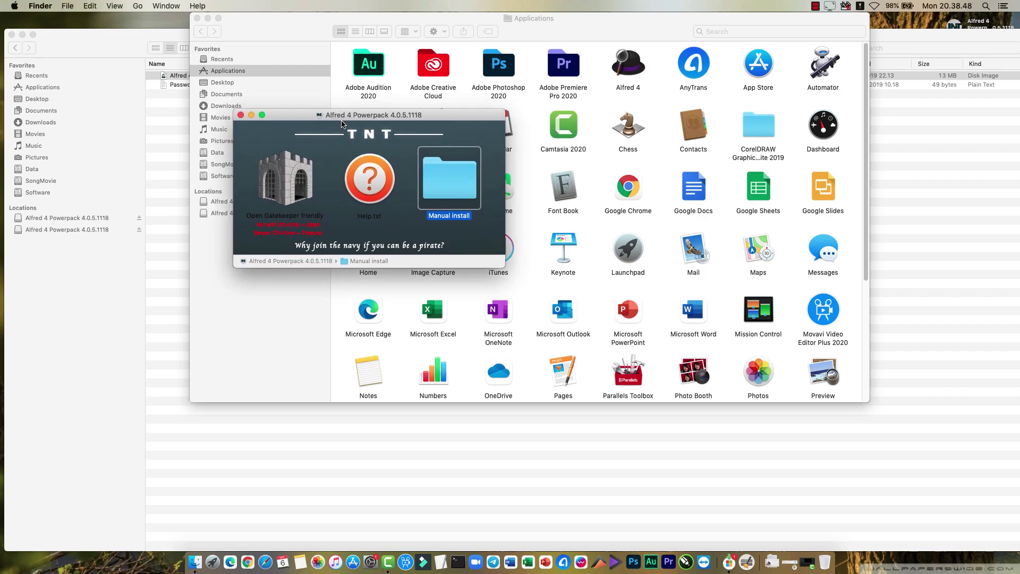
click(295, 176)
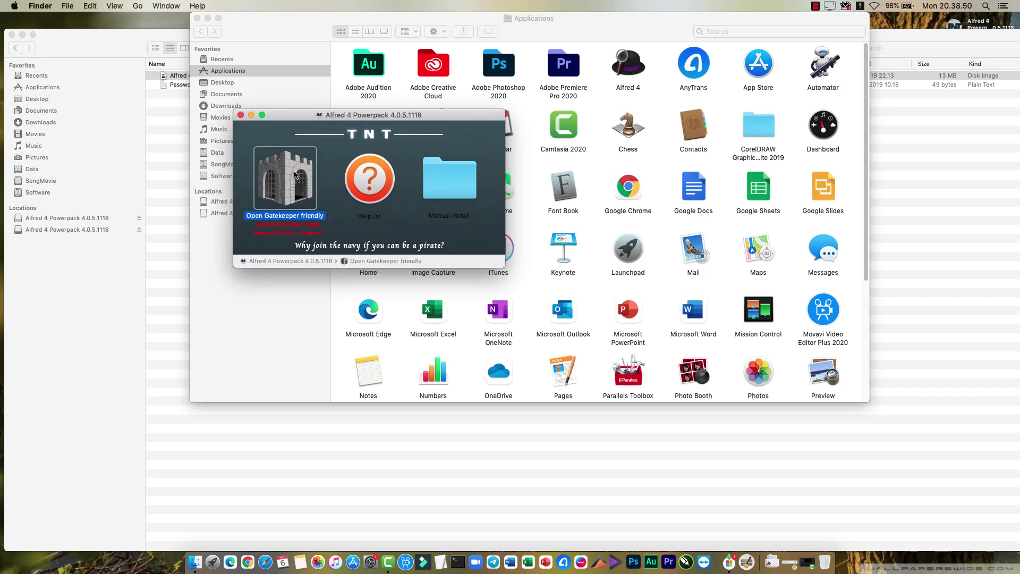
double_click(296, 176)
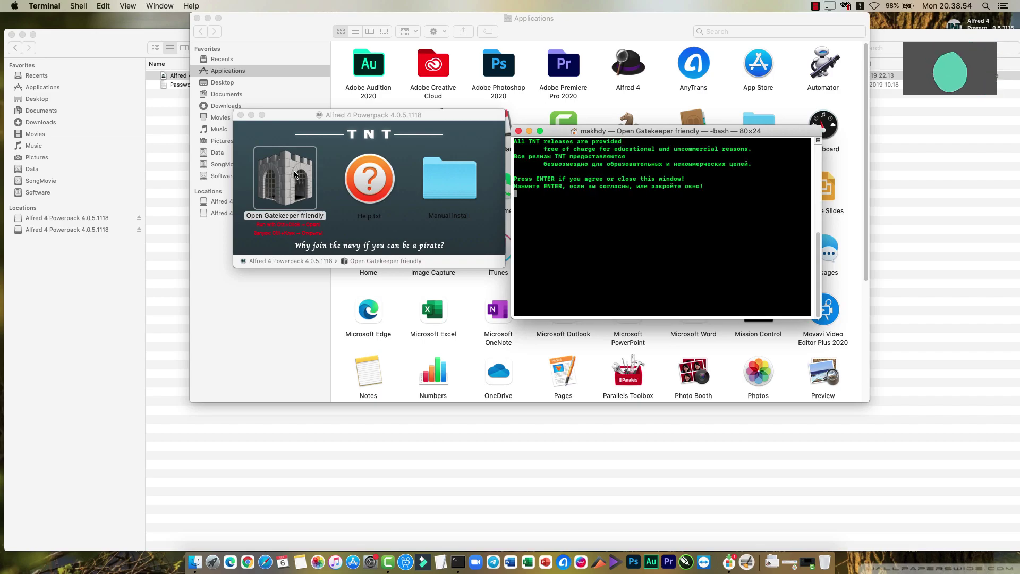
key(Return)
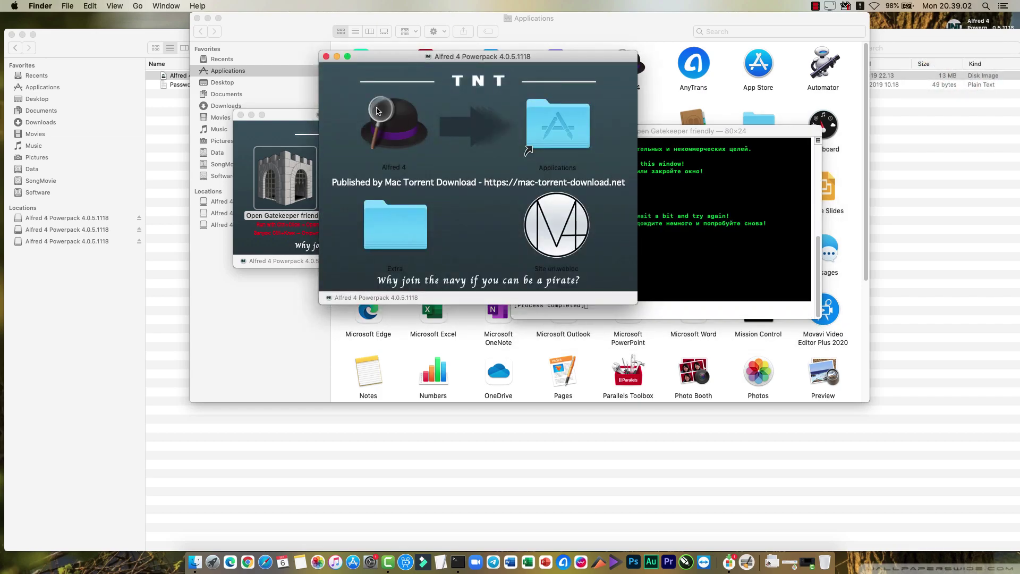
Close the newly opened volume window, eject the Alfred 4 Powerpack volumes and close the Applications window.
click(326, 57)
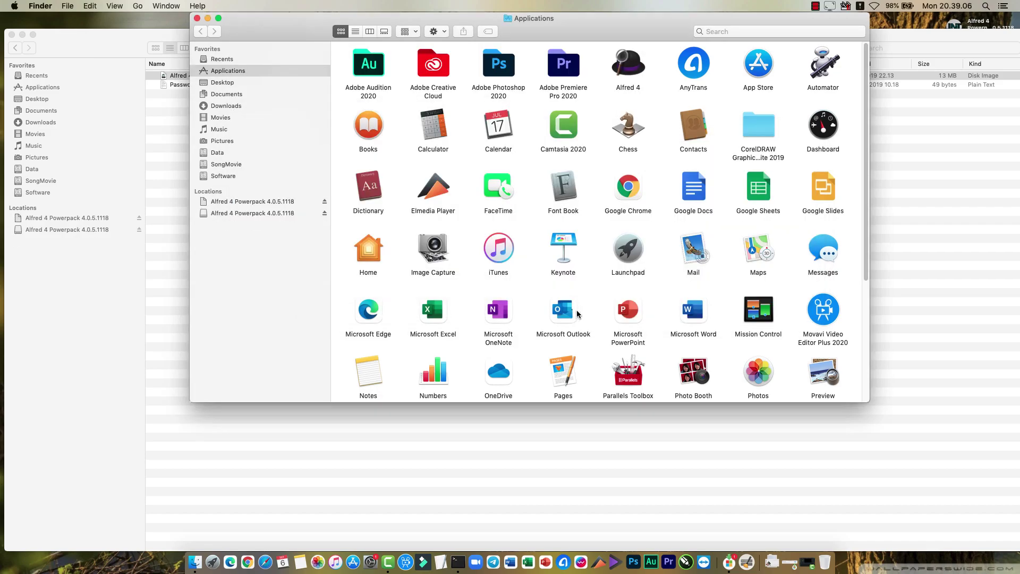
click(324, 203)
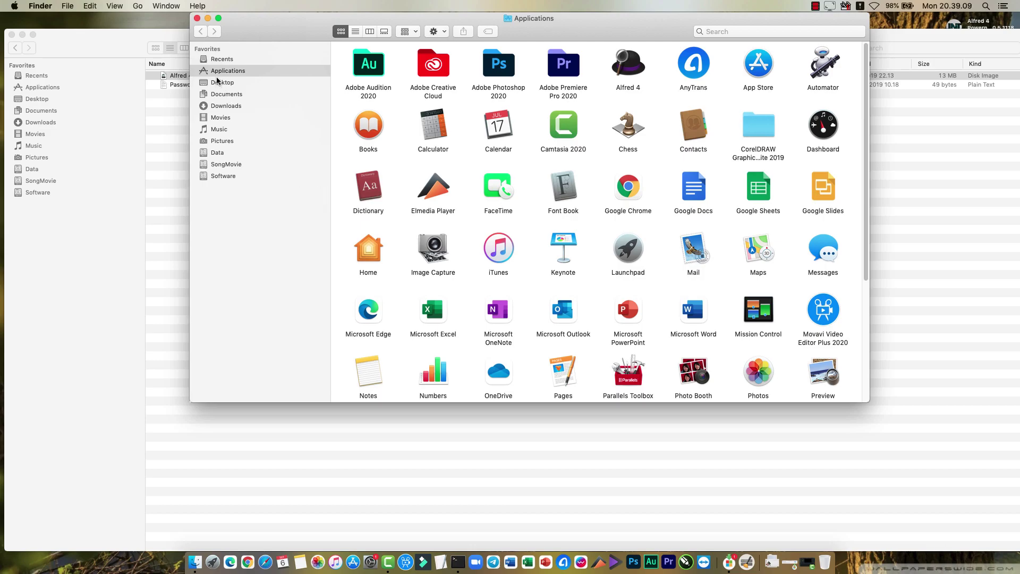
click(197, 19)
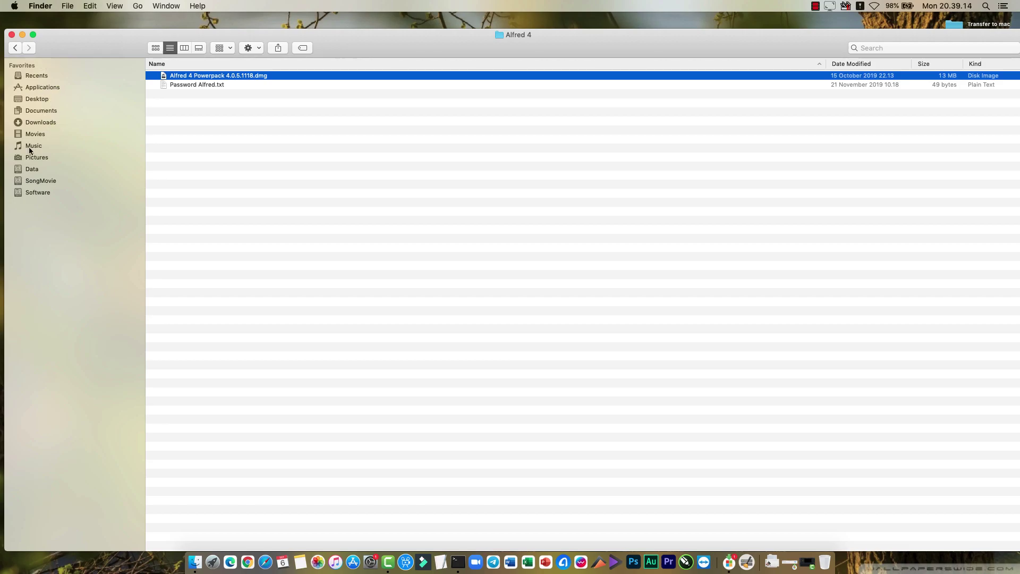
Check the Applications folder for the copied Alfred 4 app.
click(47, 88)
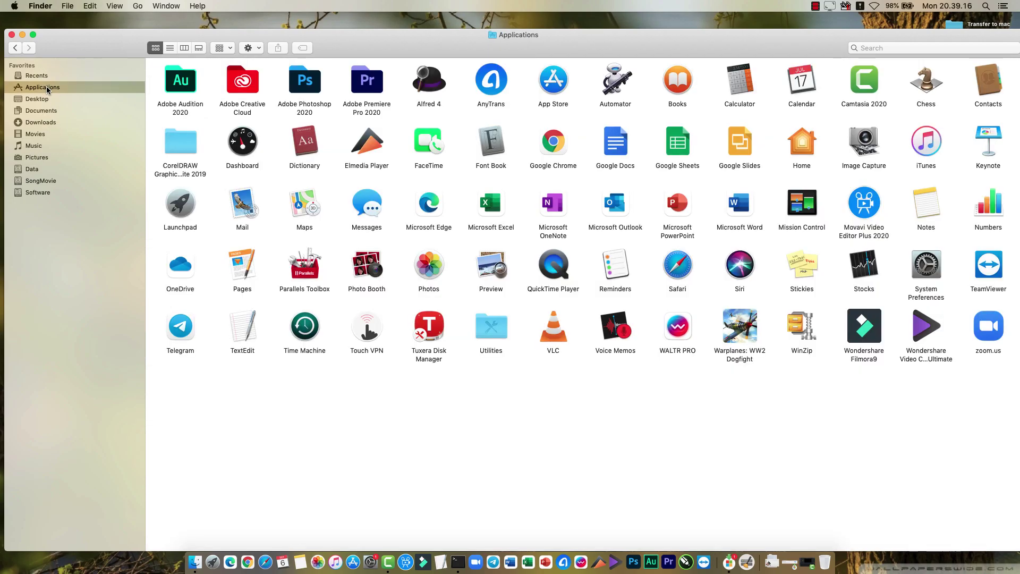
click(431, 89)
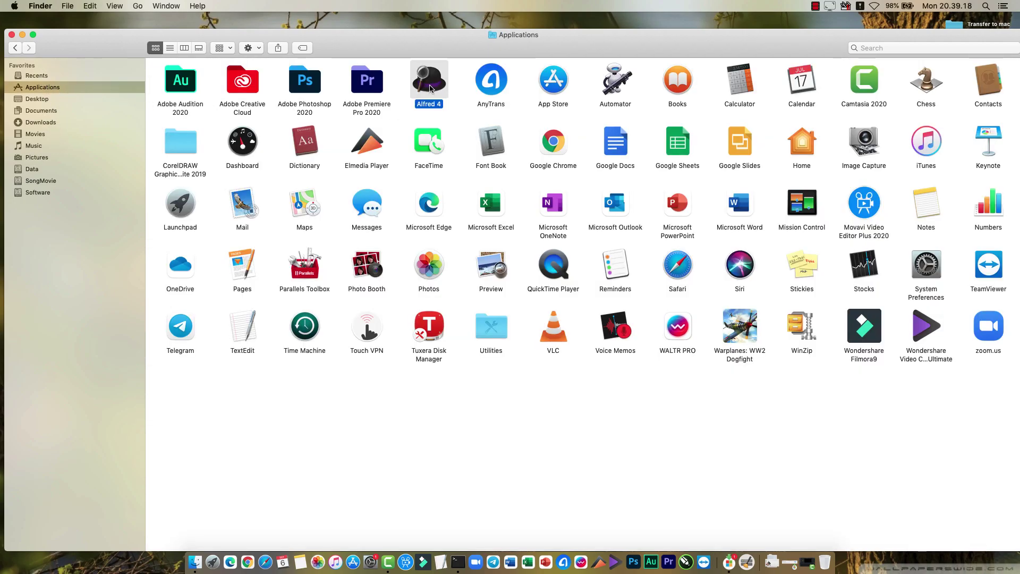
click(484, 384)
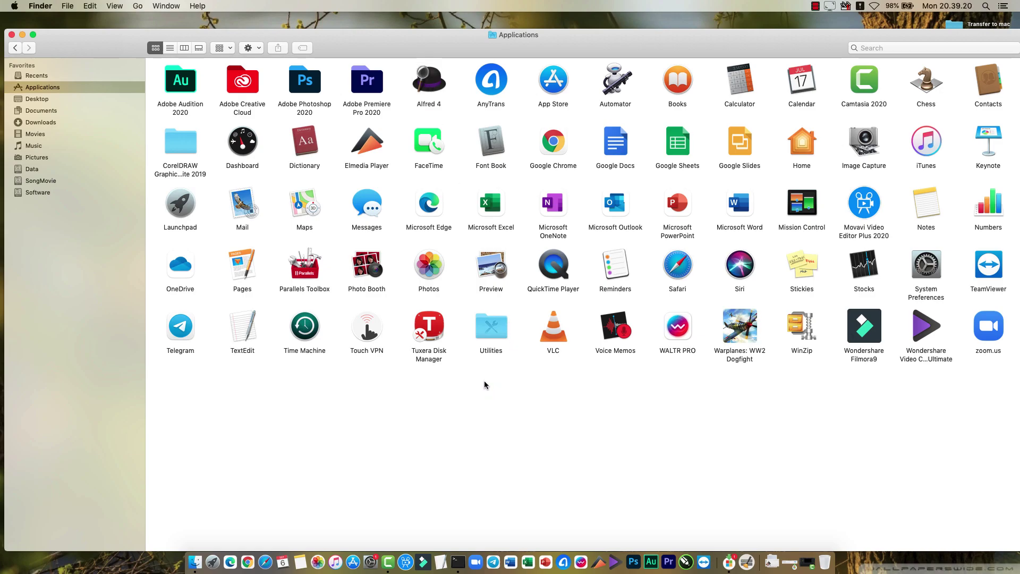
Launch Alfred 4 from Launchpad and allow it to access the contacts.
click(211, 557)
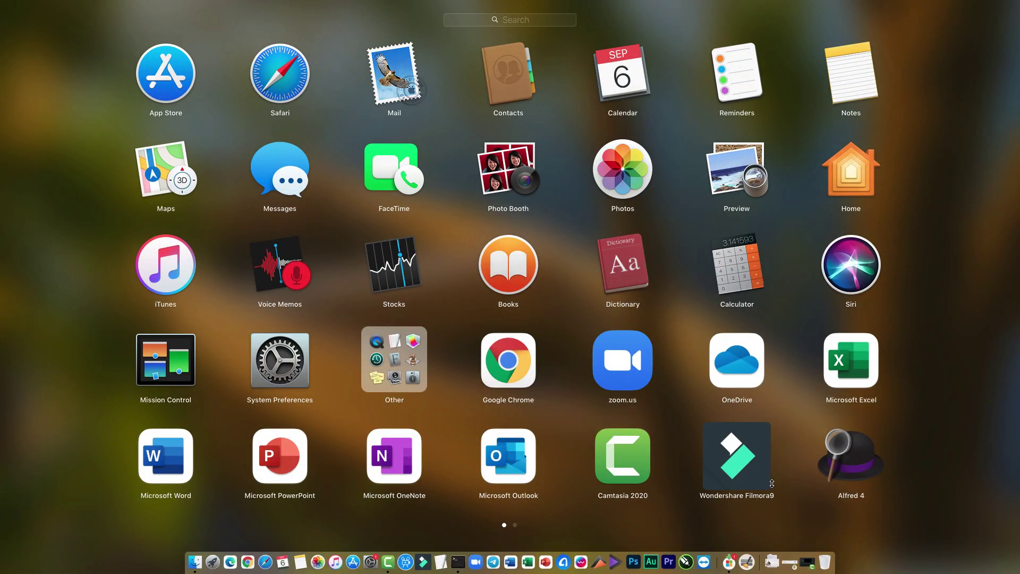
drag(784, 481, 478, 470)
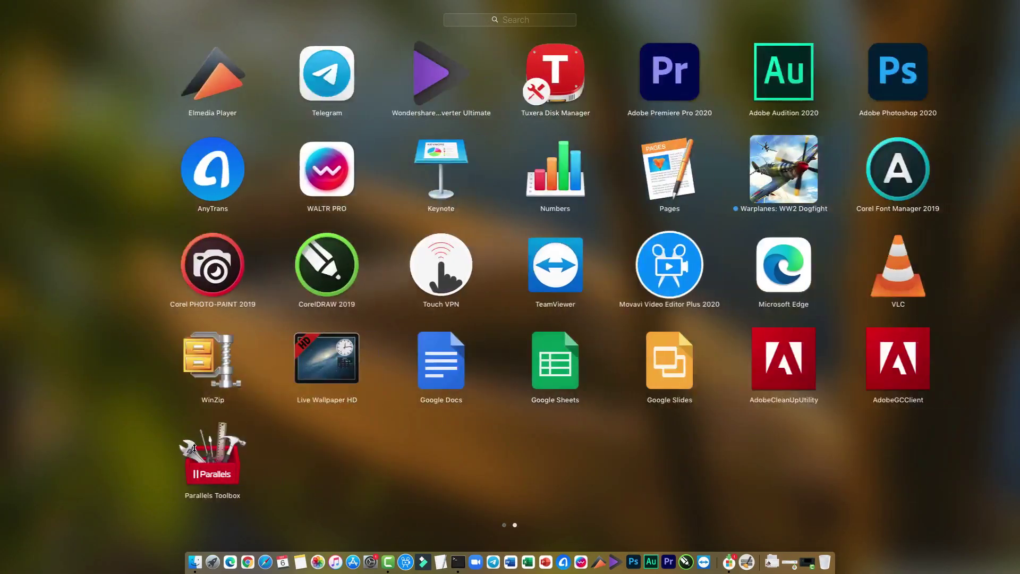
drag(295, 454, 787, 470)
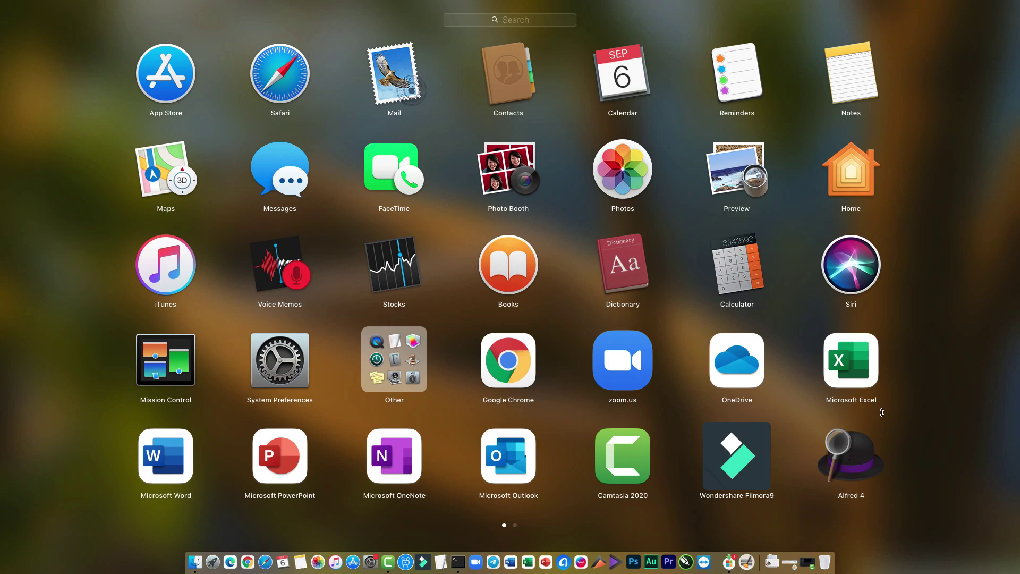
click(870, 465)
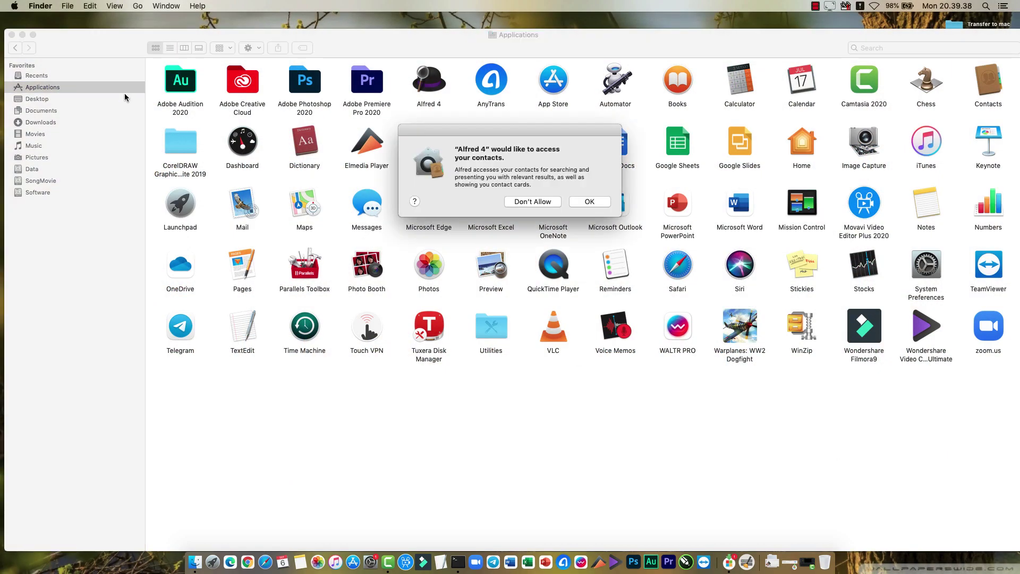
drag(469, 136, 303, 150)
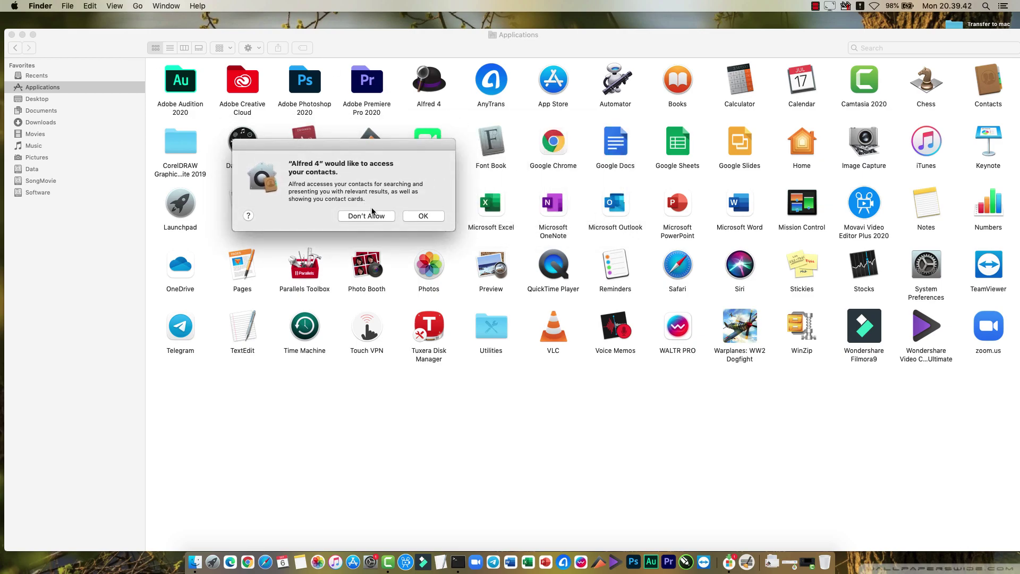
click(423, 216)
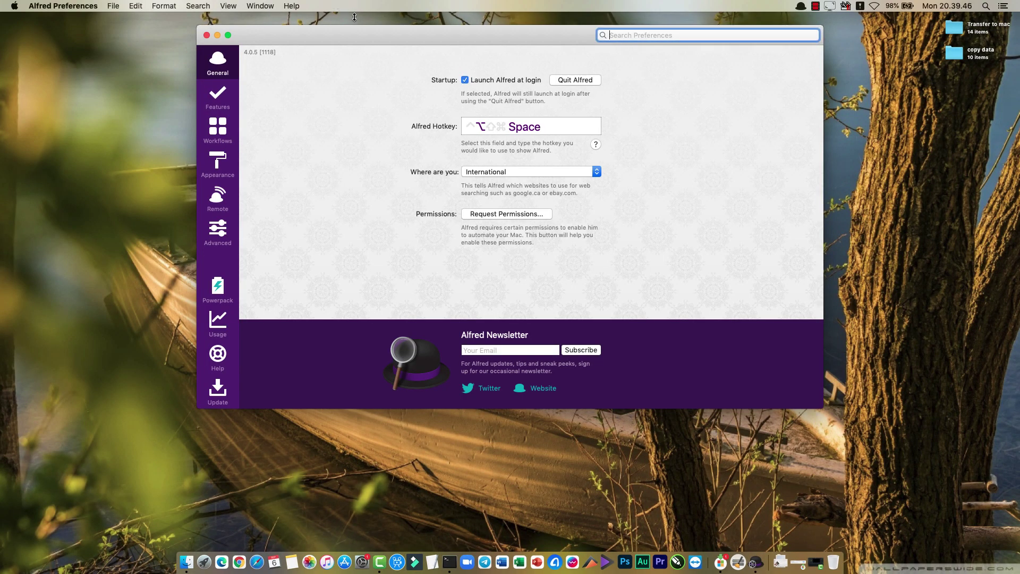
Download the Alfred v4.5.1 update in Alfred Preferences, restart Alfred with it and allow contacts access again.
drag(361, 33, 346, 59)
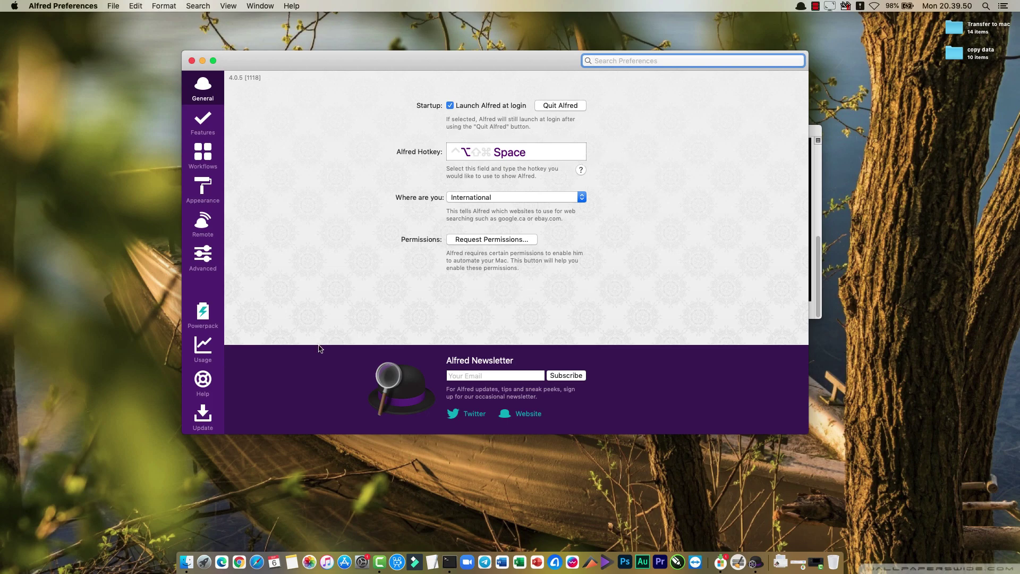
click(208, 423)
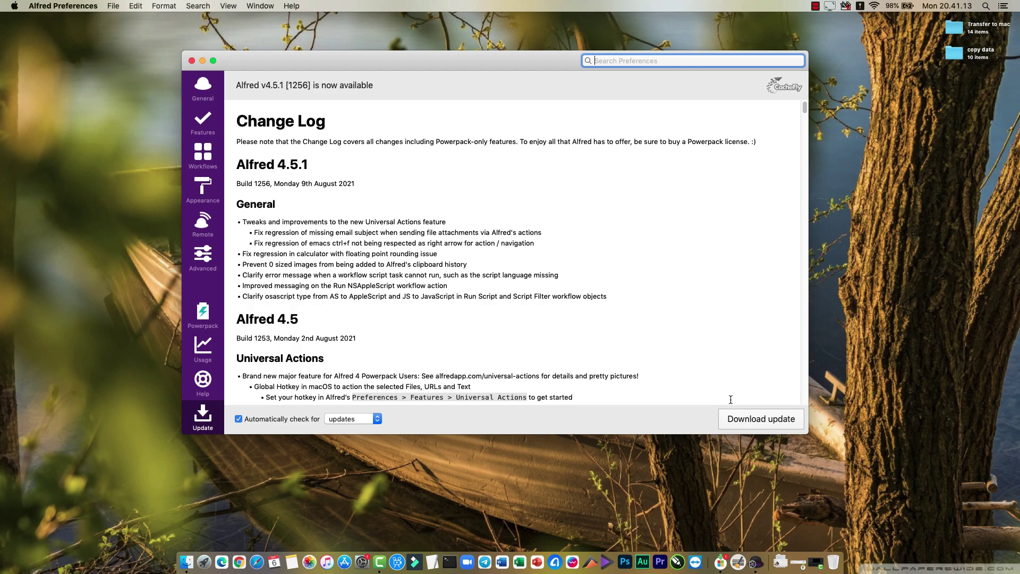
click(761, 419)
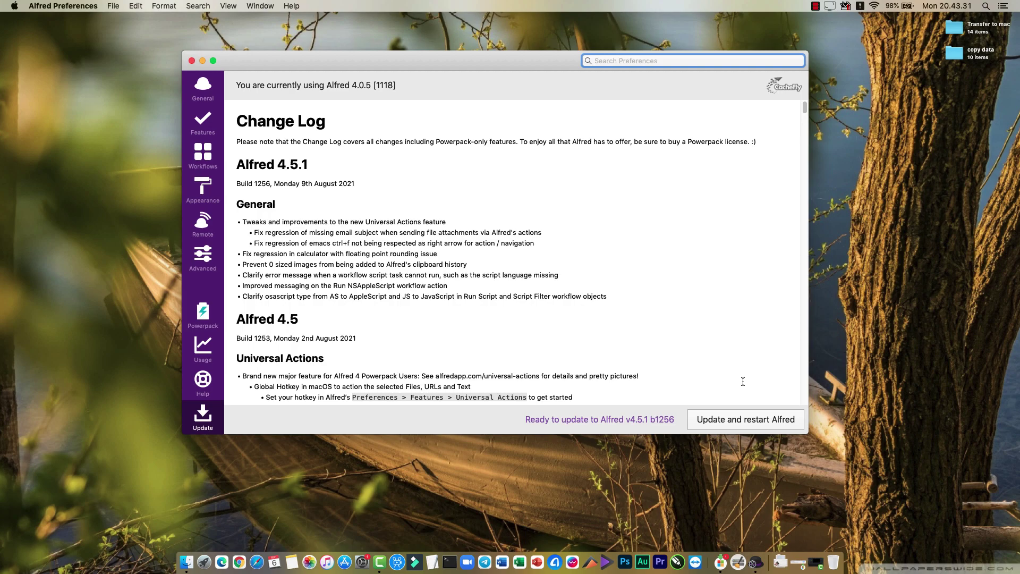
click(751, 419)
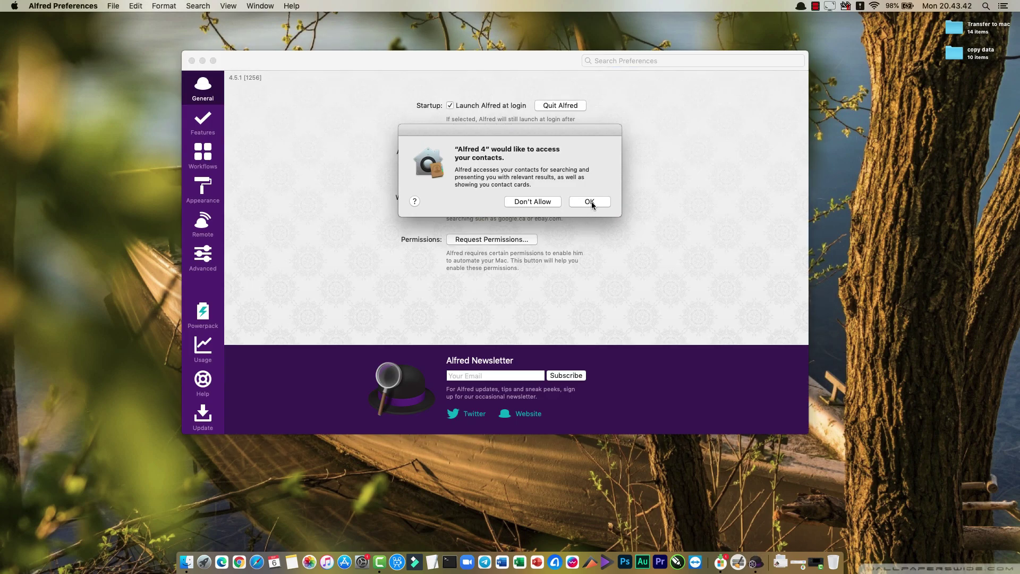
click(590, 202)
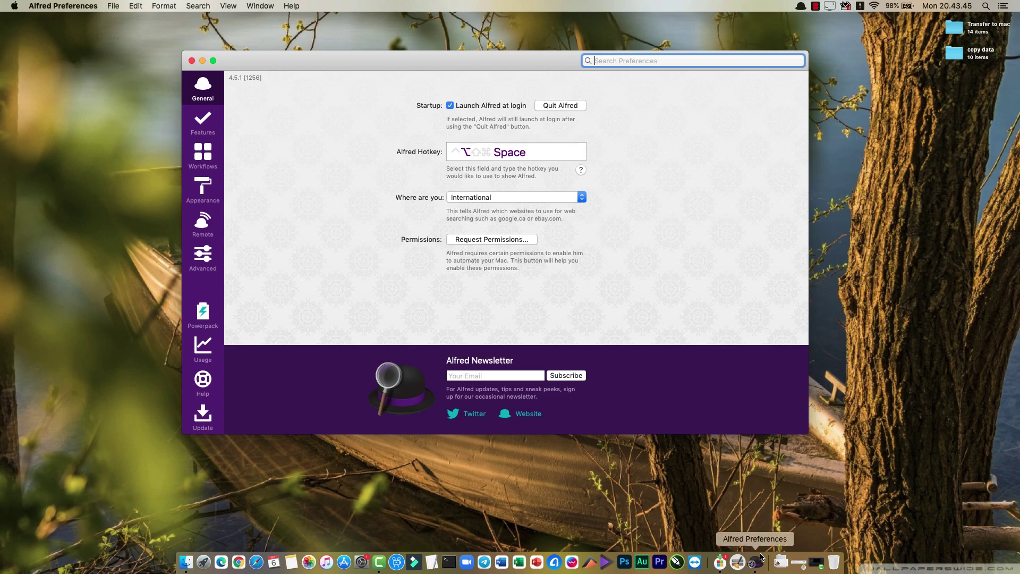
Pull the Alfred Preferences icon out of the Dock and close the preferences window.
drag(757, 560, 847, 472)
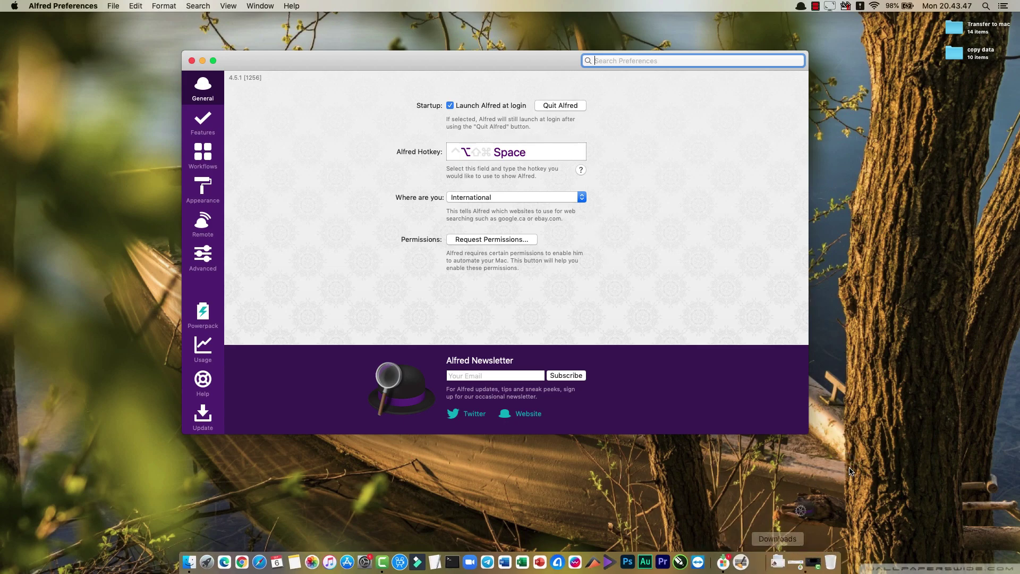
click(192, 60)
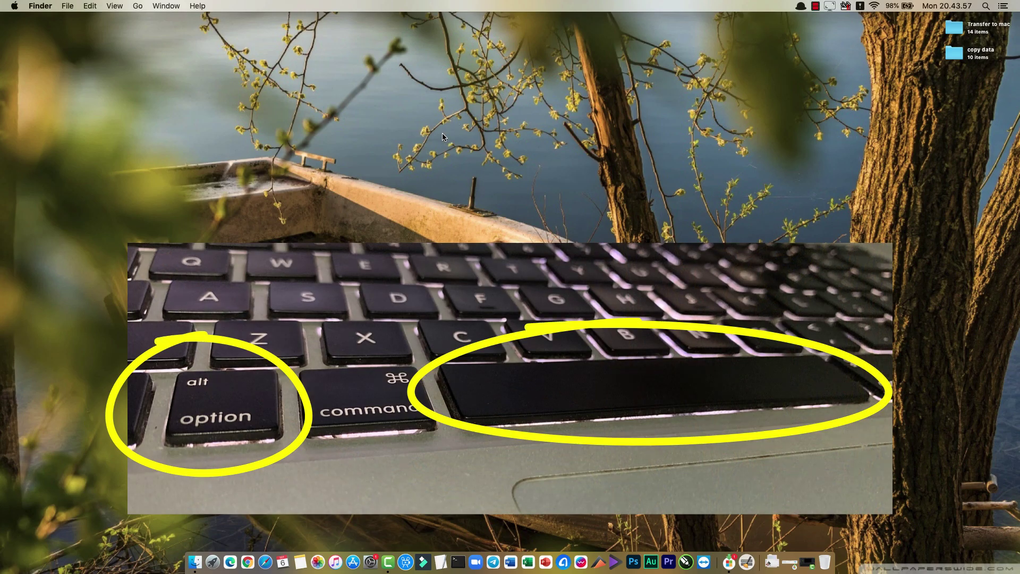
Call up the Alfred search bar and try searches for "ca", "fin" and "photo" in turn.
key(alt+space)
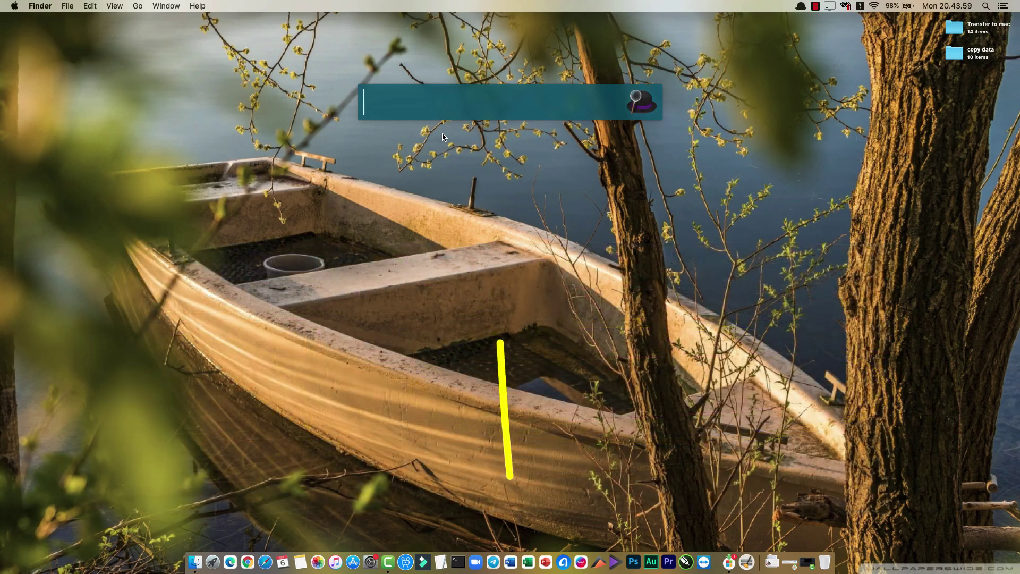
text(cal)
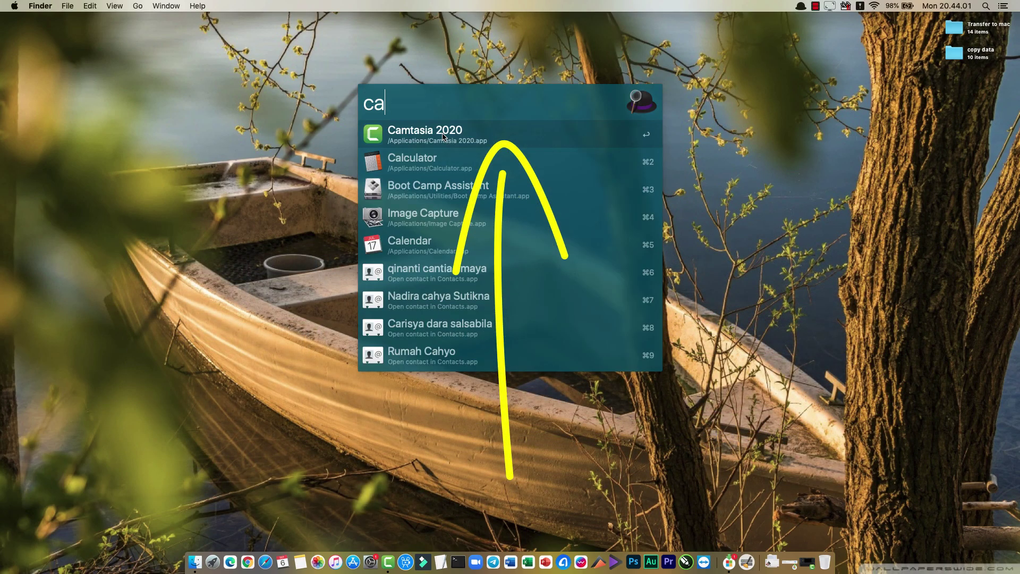
key(BackSpace)
key(BackSpace)
key(BackSpace)
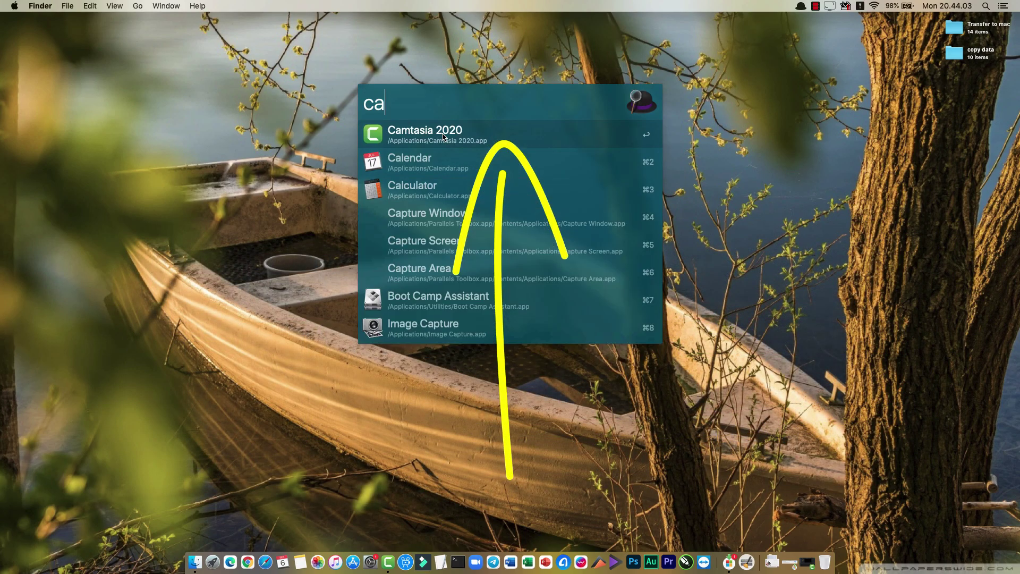
text(fin)
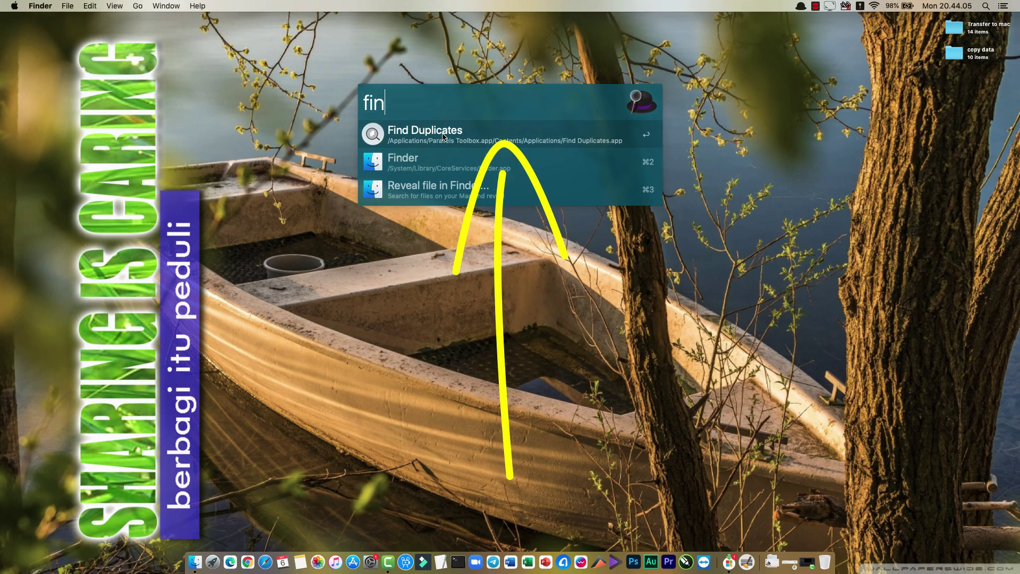
key(BackSpace)
key(BackSpace)
key(BackSpace)
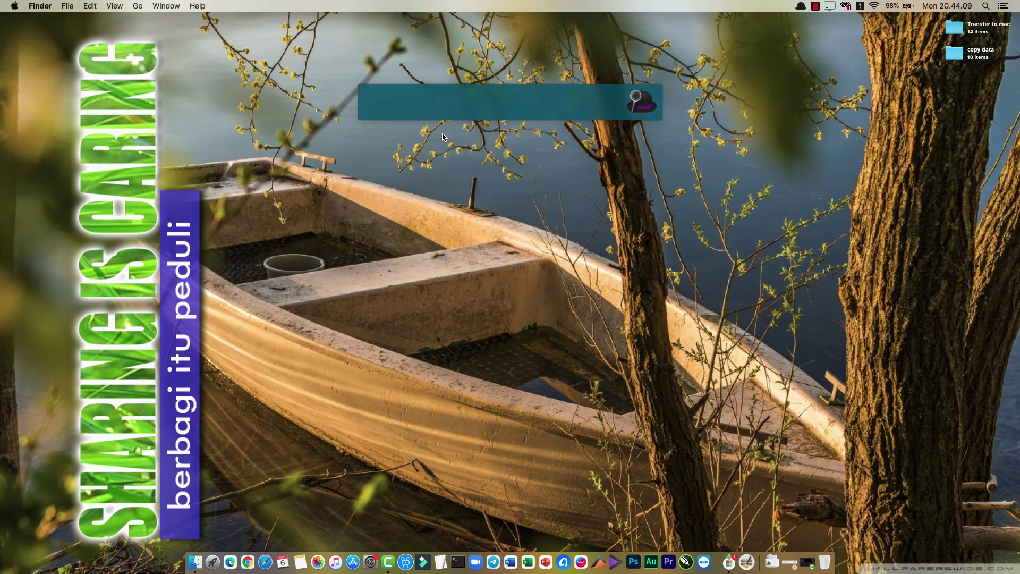
text(photo)
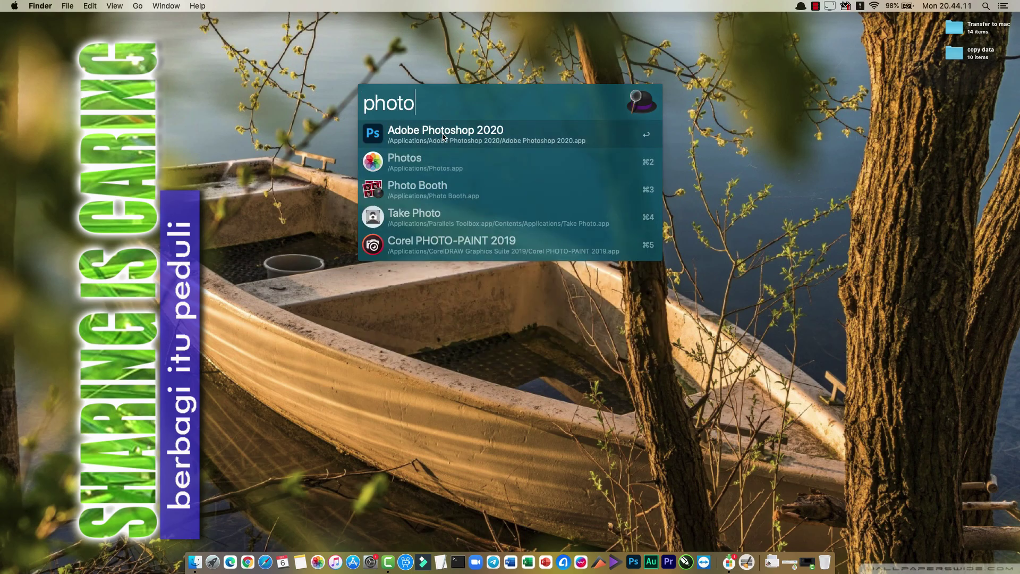